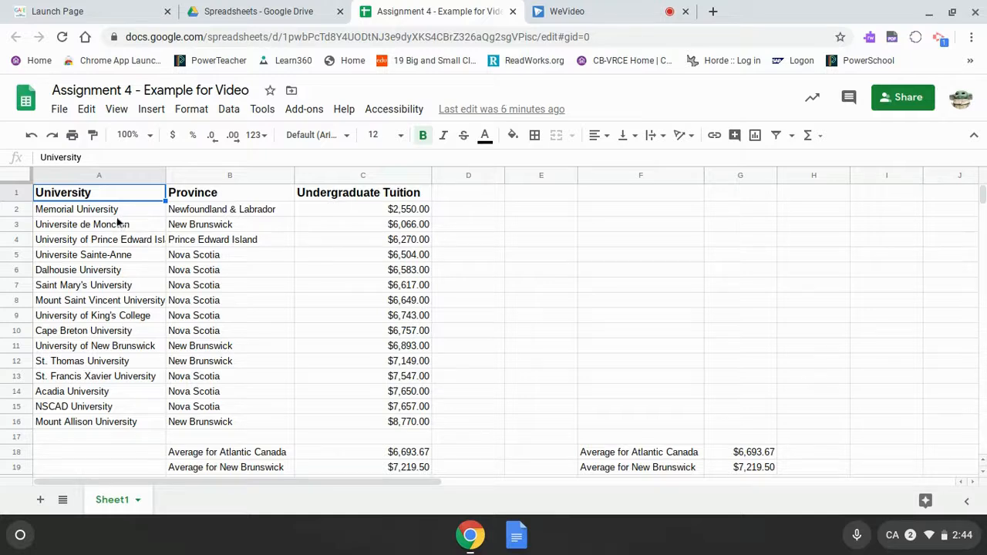
Insert a column chart from the university, province and tuition data in A2:C16.
{"action": "left_click", "coordinate": [106, 213]}
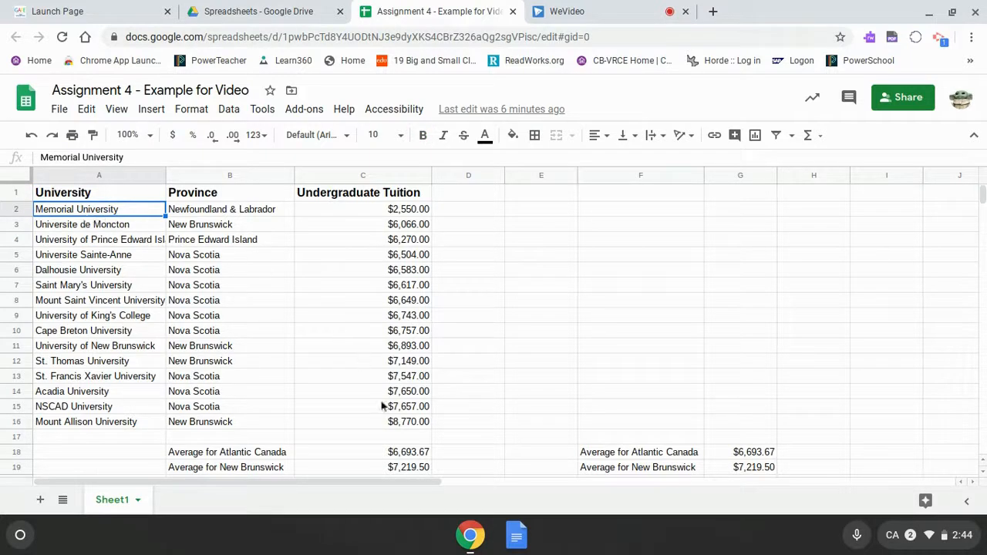
{"action": "left_click", "coordinate": [412, 425], "text": "shift"}
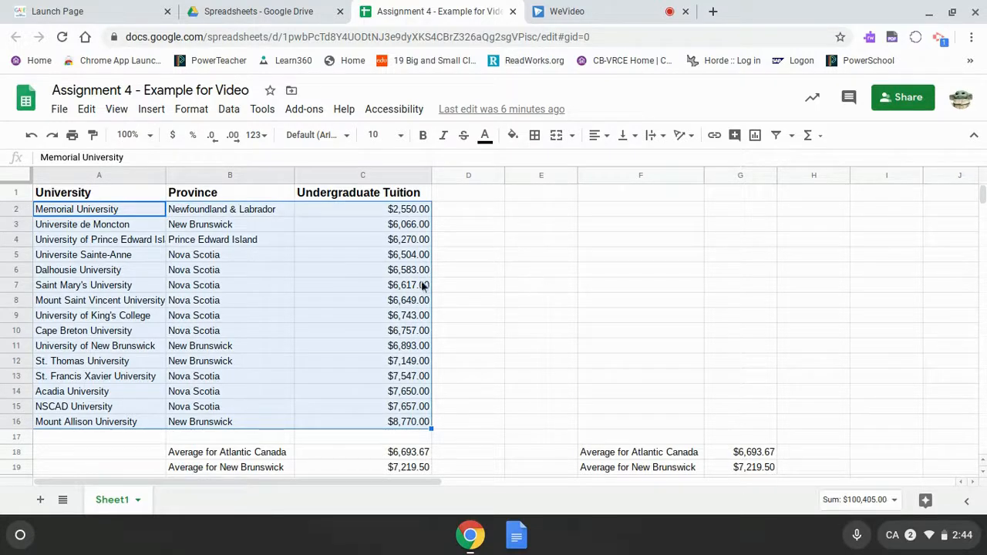
{"action": "left_click", "coordinate": [755, 137]}
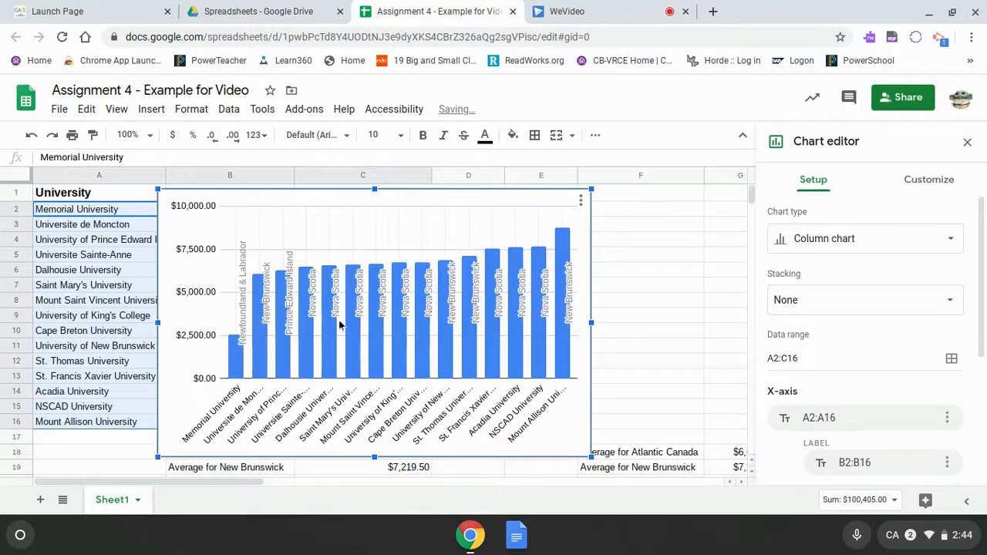
Shrink the column chart and move it off most of the data, over columns D to G.
{"action": "left_click_drag", "start_coordinate": [279, 233], "coordinate": [454, 238]}
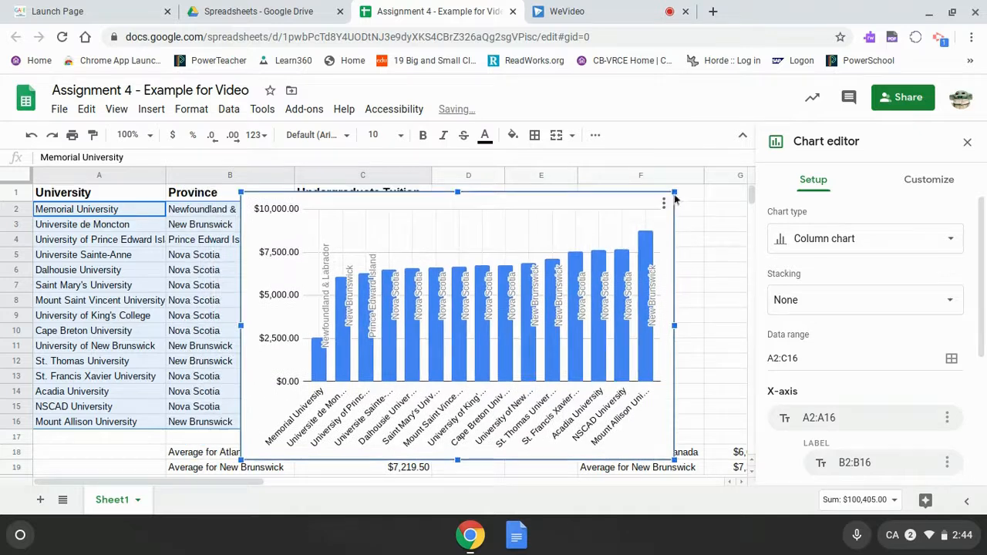
{"action": "left_click_drag", "start_coordinate": [674, 191], "coordinate": [686, 228]}
{"action": "left_click_drag", "start_coordinate": [604, 236], "coordinate": [580, 227]}
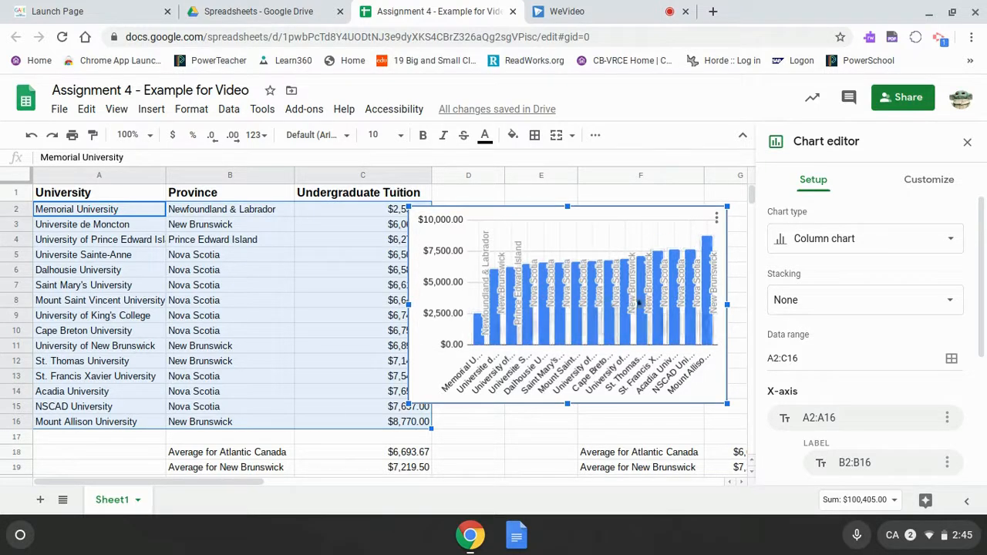
{"action": "left_click", "coordinate": [866, 247]}
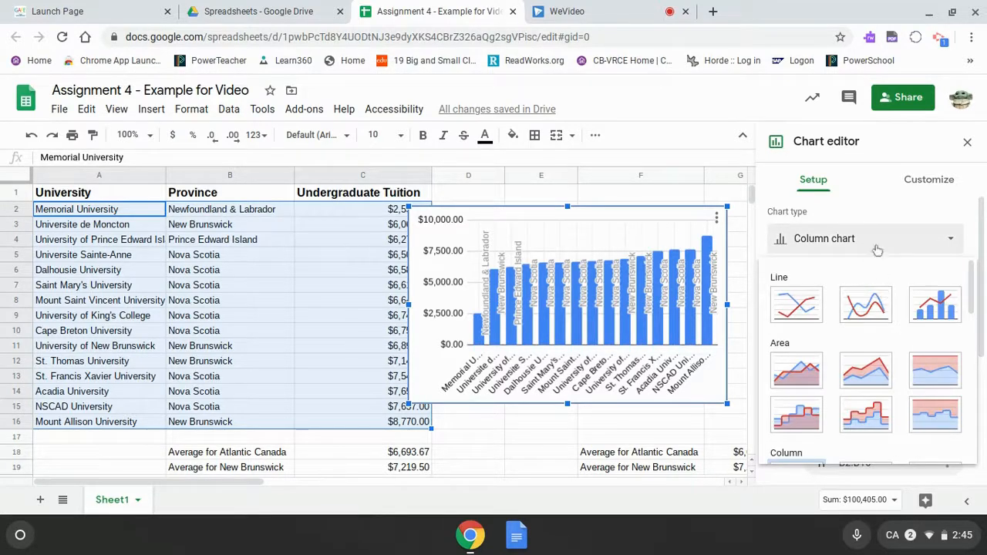
{"action": "left_click_drag", "start_coordinate": [972, 296], "coordinate": [952, 238]}
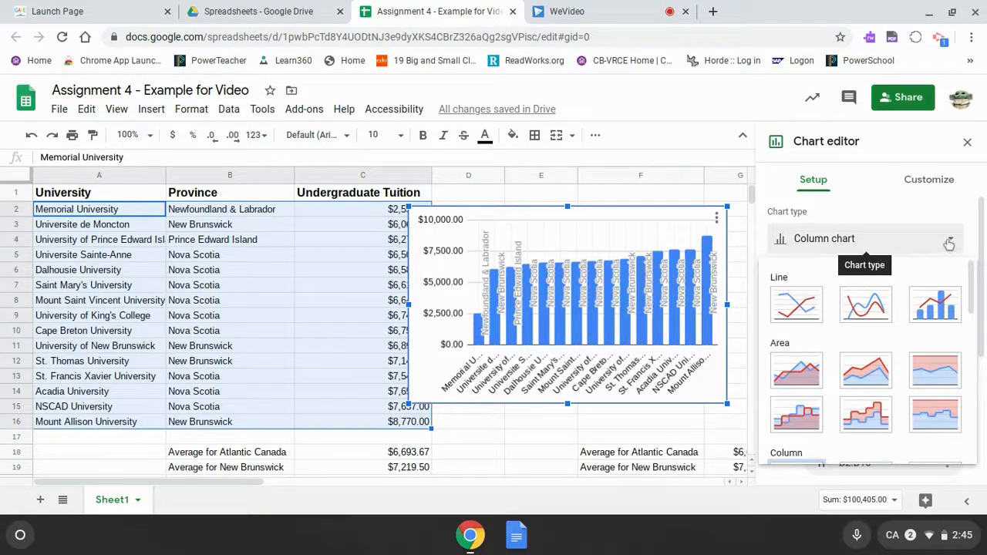
{"action": "left_click", "coordinate": [949, 241]}
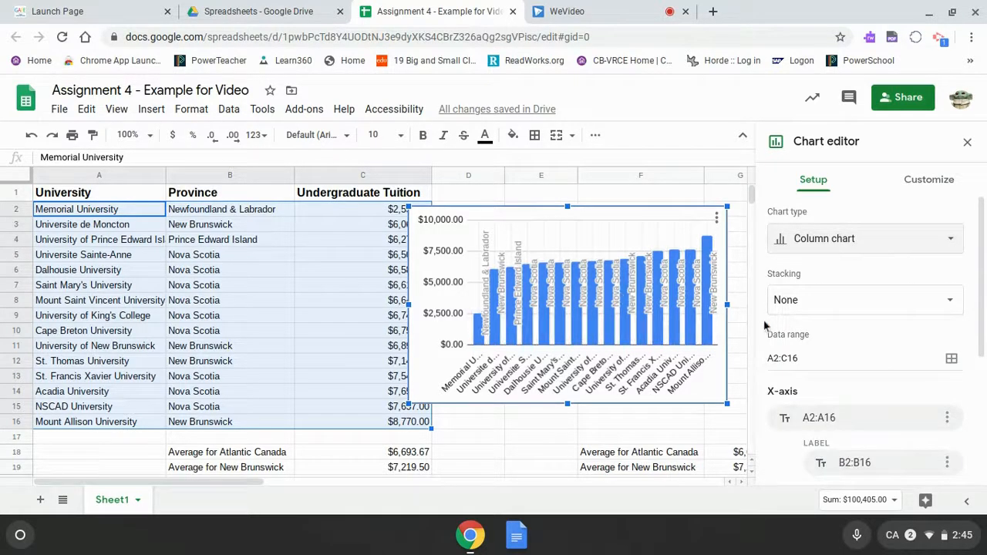
Remove the province label range B2:B16 from the chart's X-axis.
{"action": "left_click_drag", "start_coordinate": [982, 276], "coordinate": [981, 360]}
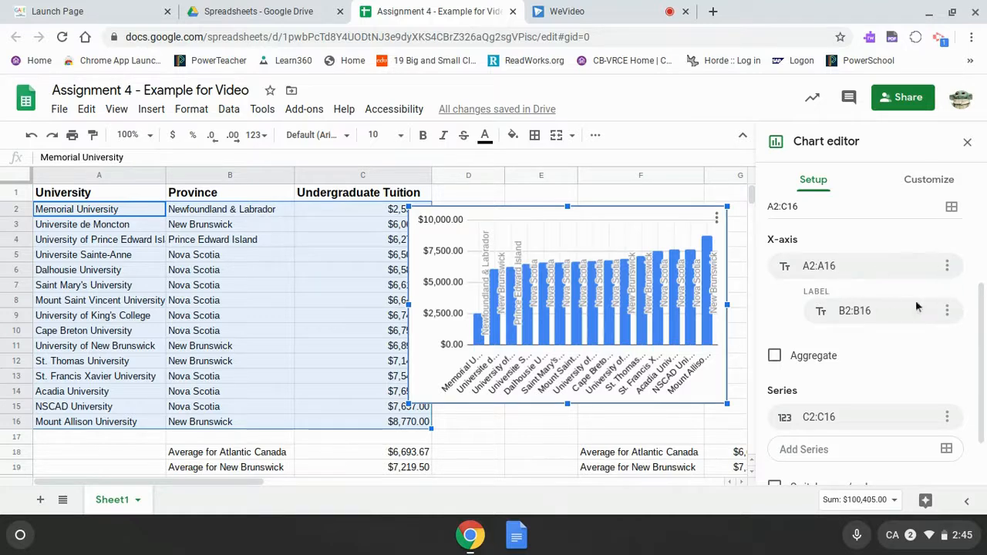
{"action": "left_click", "coordinate": [946, 310]}
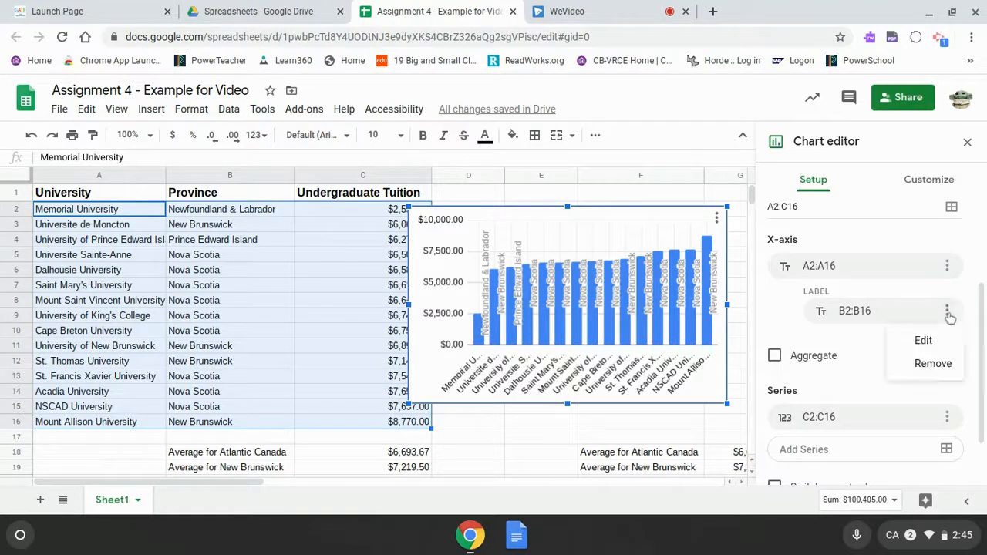
{"action": "left_click", "coordinate": [941, 367]}
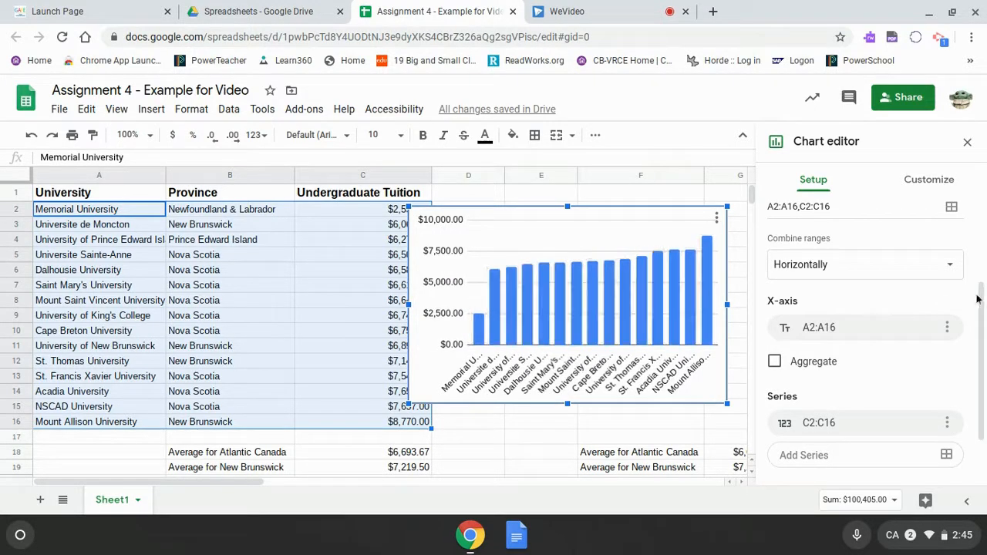
{"action": "scroll", "coordinate": [874, 311], "scroll_direction": "up", "scroll_amount": 2}
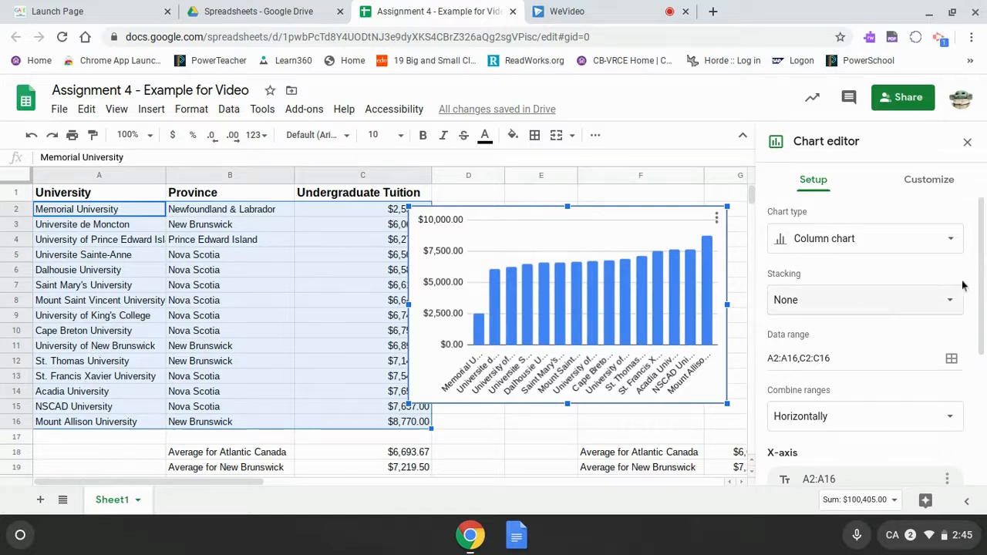
{"action": "left_click_drag", "start_coordinate": [981, 257], "coordinate": [970, 230]}
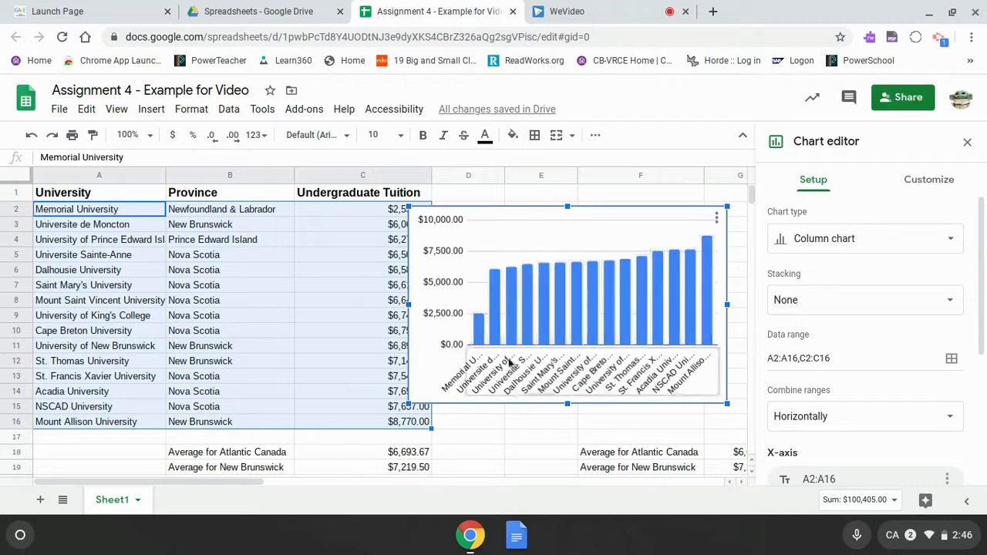
Shrink the chart further and place it below the averages, with its upper edge around row 21, then deselect it.
{"action": "left_click_drag", "start_coordinate": [423, 397], "coordinate": [458, 378]}
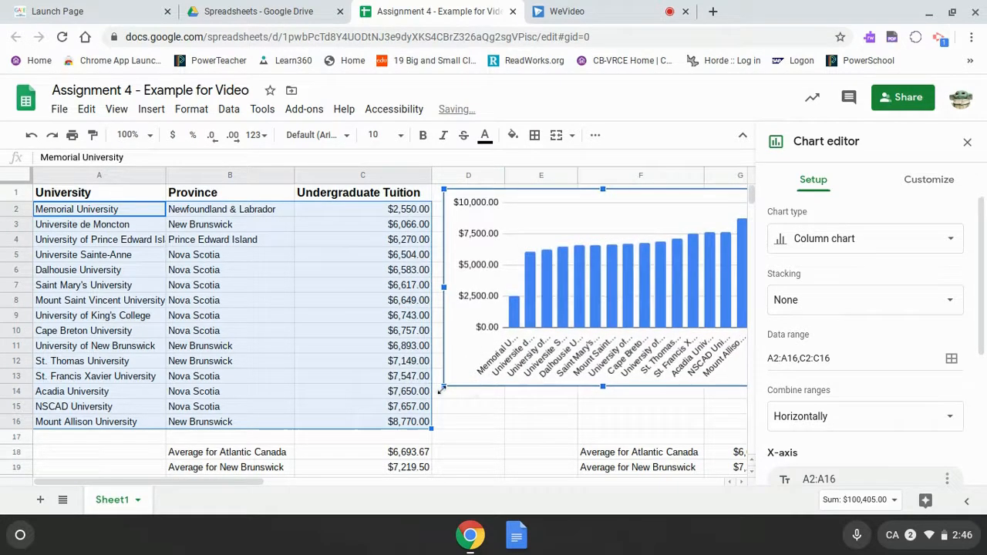
{"action": "left_click_drag", "start_coordinate": [442, 389], "coordinate": [492, 356]}
{"action": "left_click_drag", "start_coordinate": [560, 317], "coordinate": [531, 458]}
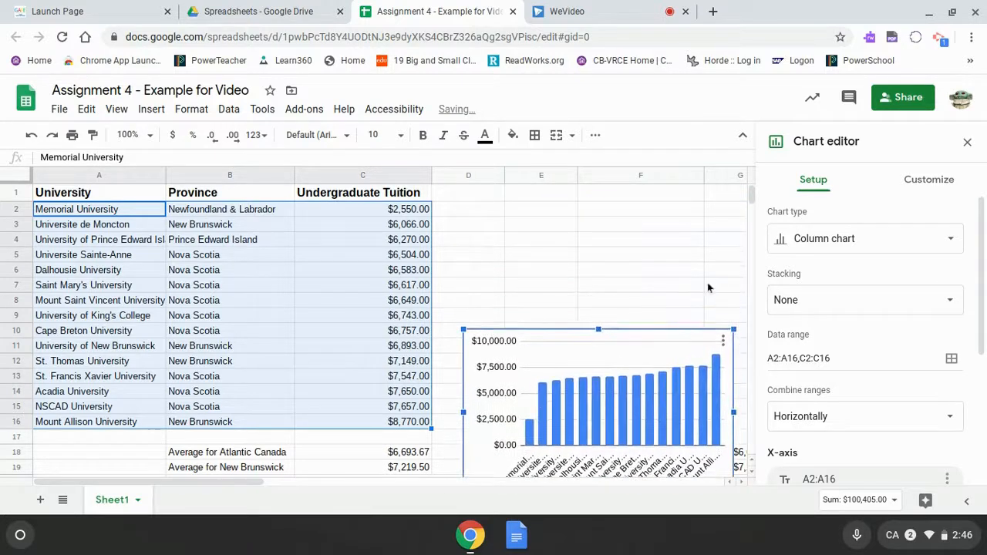
{"action": "left_click_drag", "start_coordinate": [642, 360], "coordinate": [611, 457]}
{"action": "scroll", "coordinate": [580, 360], "scroll_direction": "down", "scroll_amount": 1}
{"action": "scroll", "coordinate": [580, 360], "scroll_direction": "down", "scroll_amount": 3}
{"action": "left_click_drag", "start_coordinate": [579, 376], "coordinate": [571, 432]}
{"action": "scroll", "coordinate": [570, 389], "scroll_direction": "down", "scroll_amount": 3}
{"action": "left_click_drag", "start_coordinate": [570, 390], "coordinate": [568, 429]}
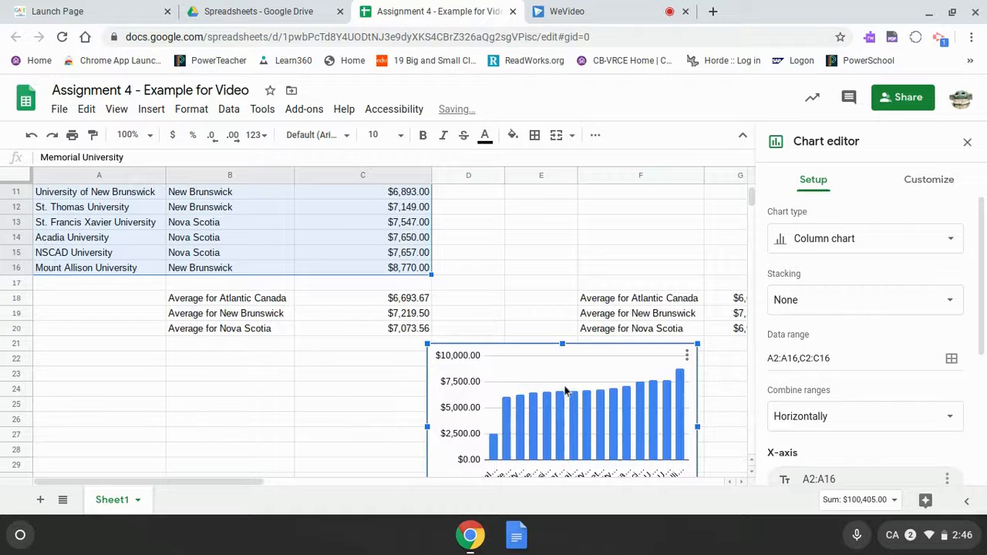
{"action": "scroll", "coordinate": [566, 392], "scroll_direction": "down", "scroll_amount": 1}
{"action": "left_click", "coordinate": [570, 258]}
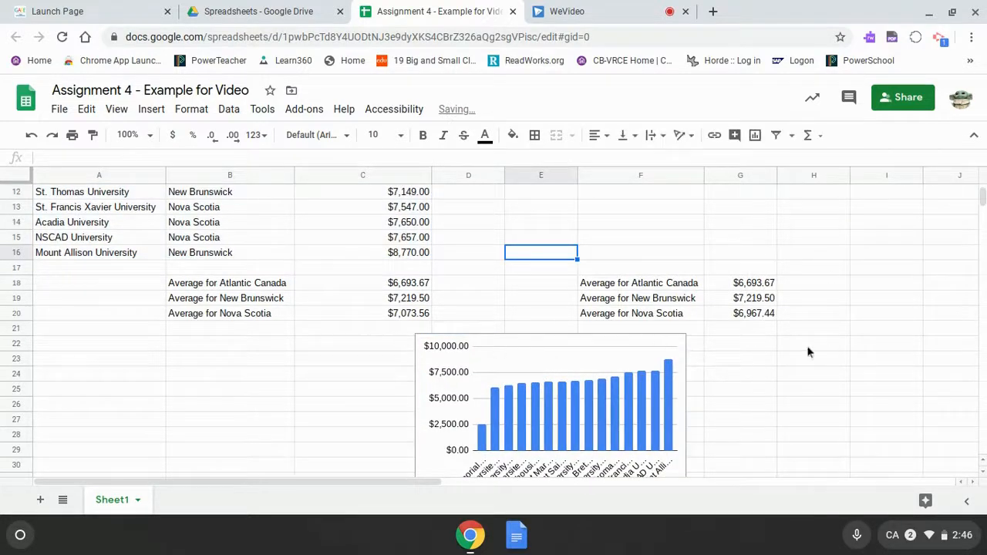
Insert a second column chart from only the university names in A2:A16 and the tuition amounts in C2:C16.
{"action": "scroll", "coordinate": [325, 437], "scroll_direction": "up", "scroll_amount": 5}
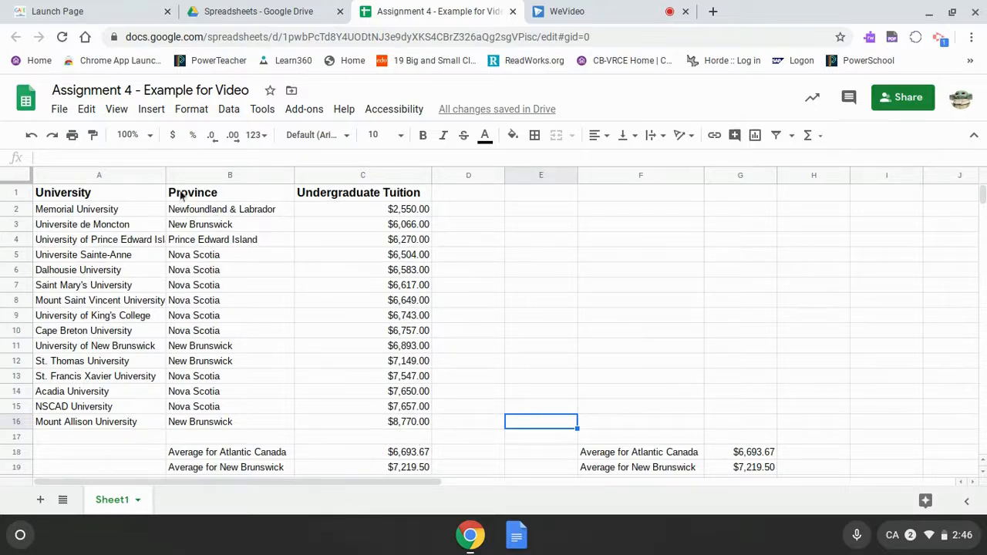
{"action": "left_click", "coordinate": [73, 212]}
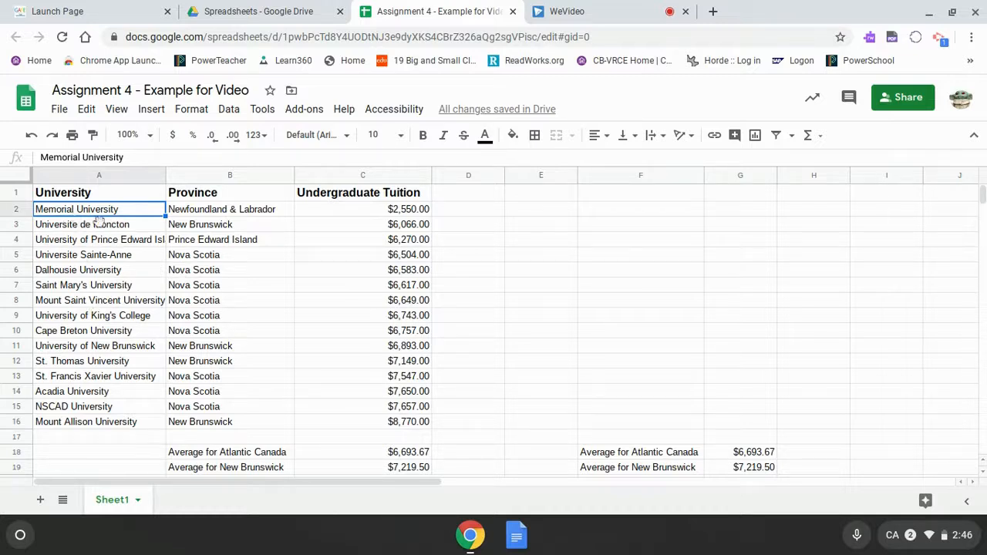
{"action": "left_click", "coordinate": [67, 419], "text": "shift"}
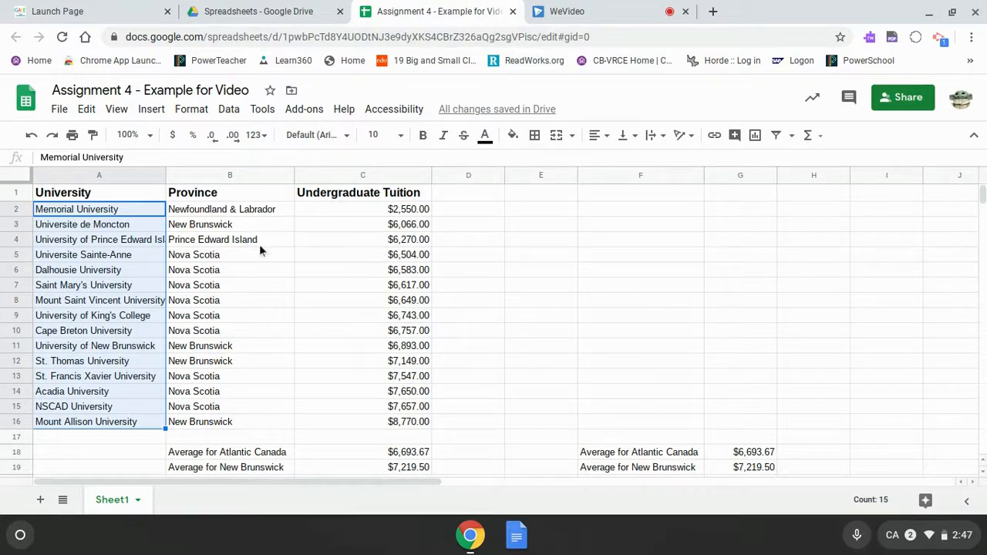
{"action": "left_click", "coordinate": [408, 212], "text": "ctrl"}
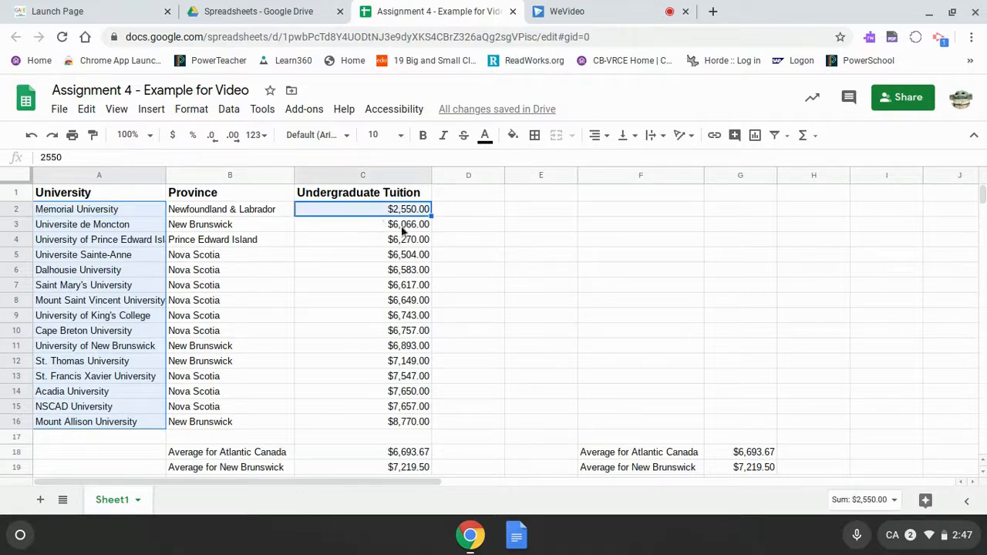
{"action": "left_click", "coordinate": [408, 422], "text": "shift"}
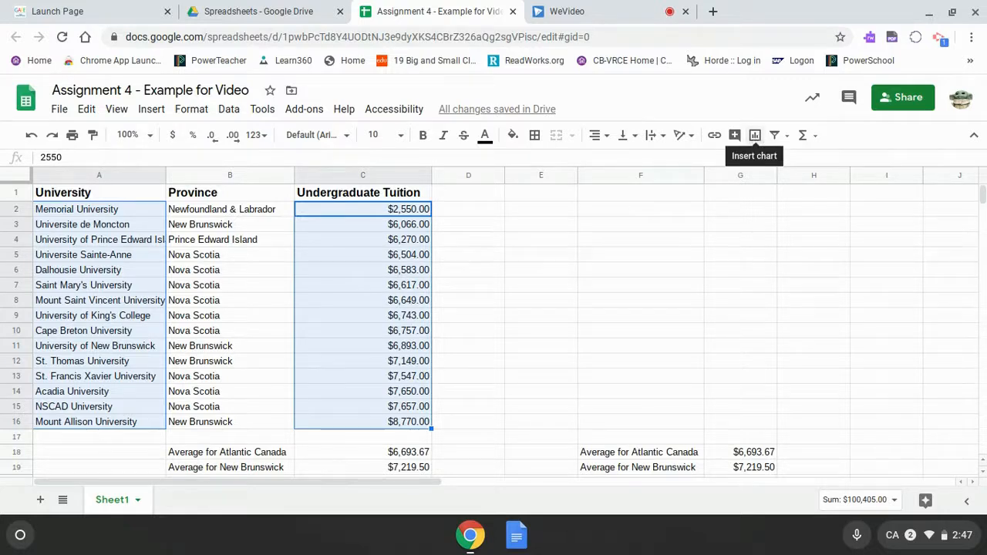
{"action": "left_click", "coordinate": [755, 136]}
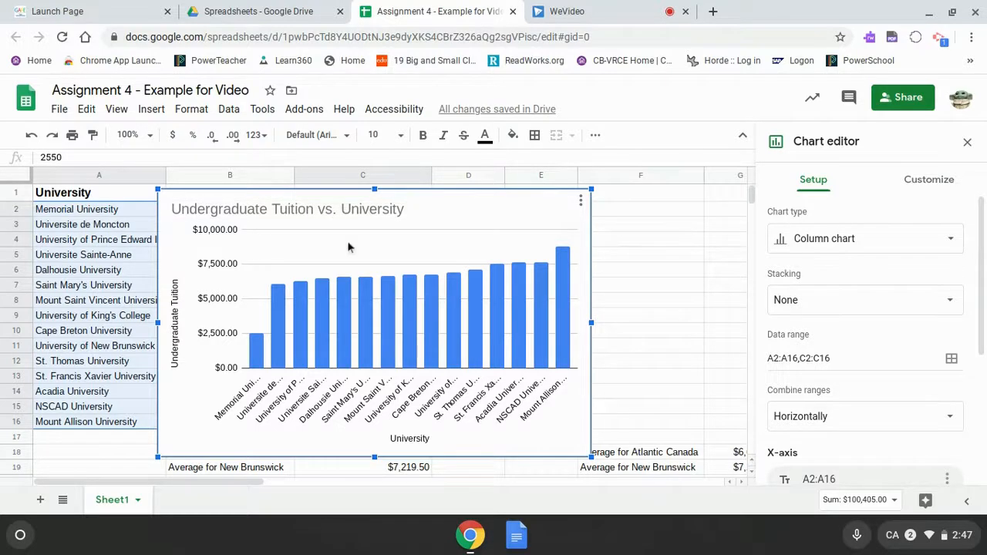
Change the new chart's title to "Undergraduate Tuition Price in Atlantic Canada".
{"action": "double_click", "coordinate": [330, 213]}
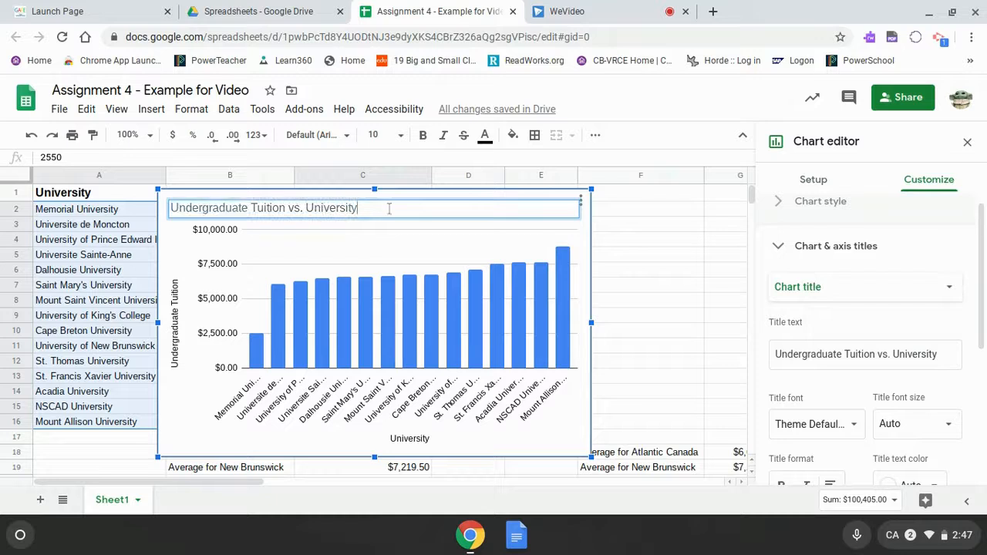
{"action": "key", "text": "BackSpace"}
{"action": "key", "text": "BackSpace"}
{"action": "key", "text": "BackSpace"}
{"action": "key", "text": "BackSpace"}
{"action": "key", "text": "BackSpace"}
{"action": "type", "text": "Price"}
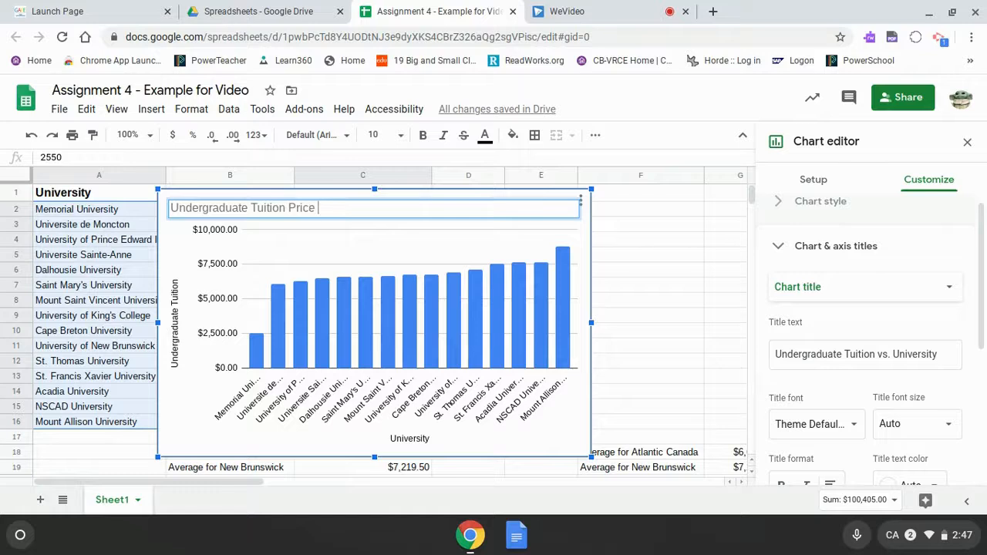
{"action": "type", "text": " in Atlantic Canada"}
{"action": "left_click", "coordinate": [379, 259]}
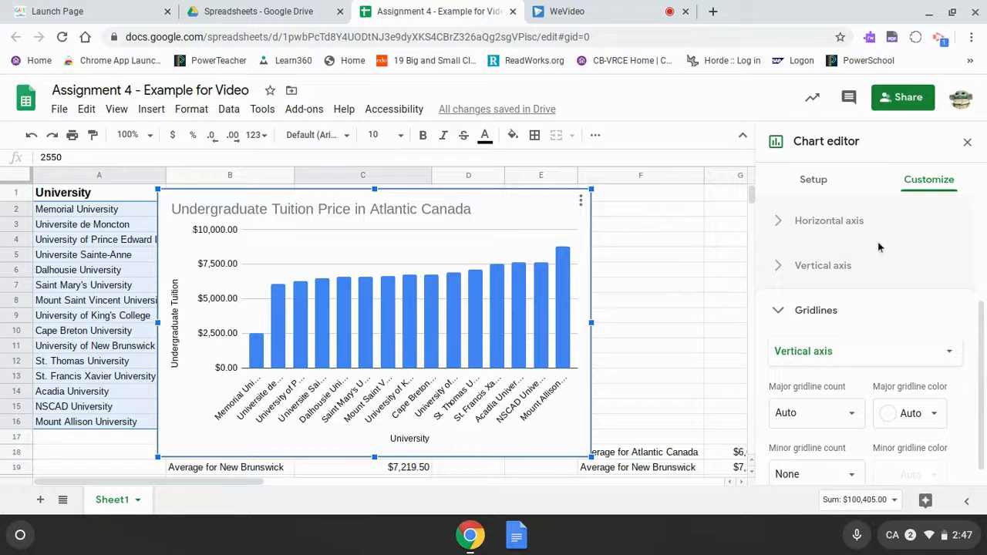
Examine the chart editor's customization options, including the settings for the chart title and the horizontal axis title.
{"action": "left_click", "coordinate": [809, 180]}
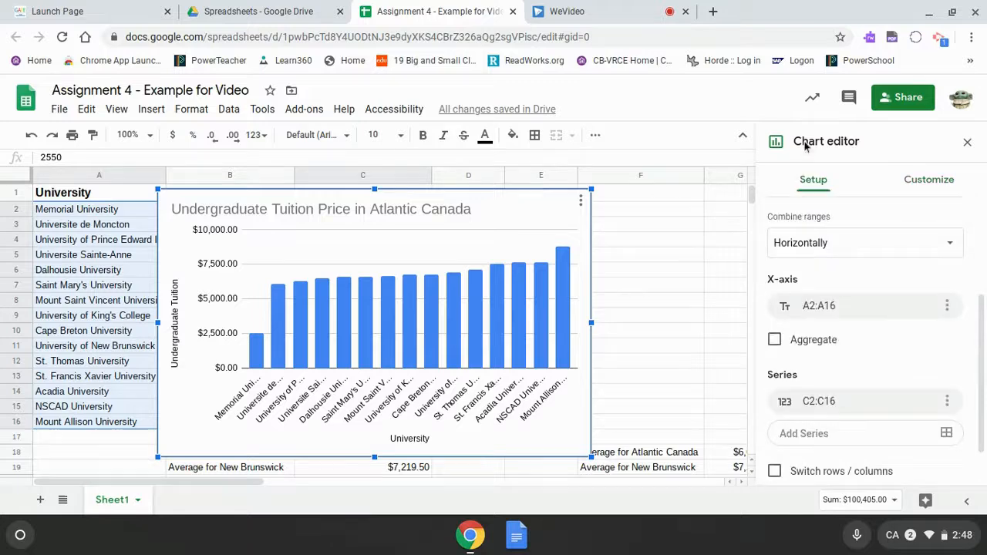
{"action": "left_click", "coordinate": [902, 187]}
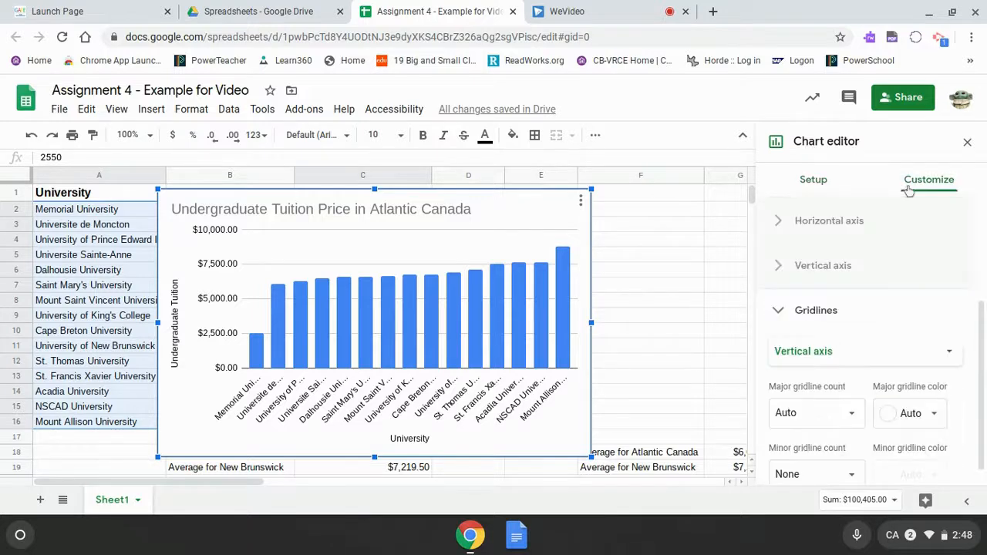
{"action": "left_click", "coordinate": [783, 303]}
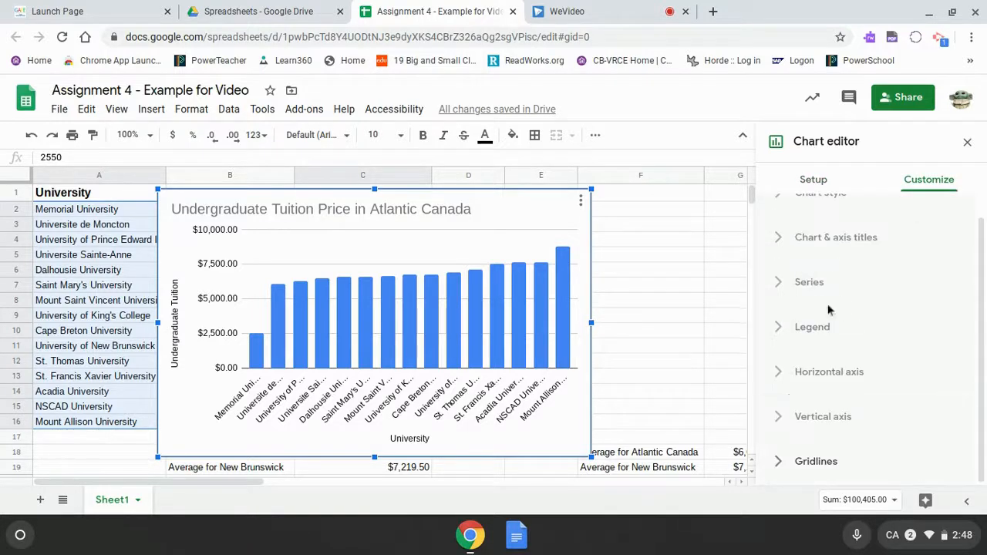
{"action": "left_click", "coordinate": [780, 240]}
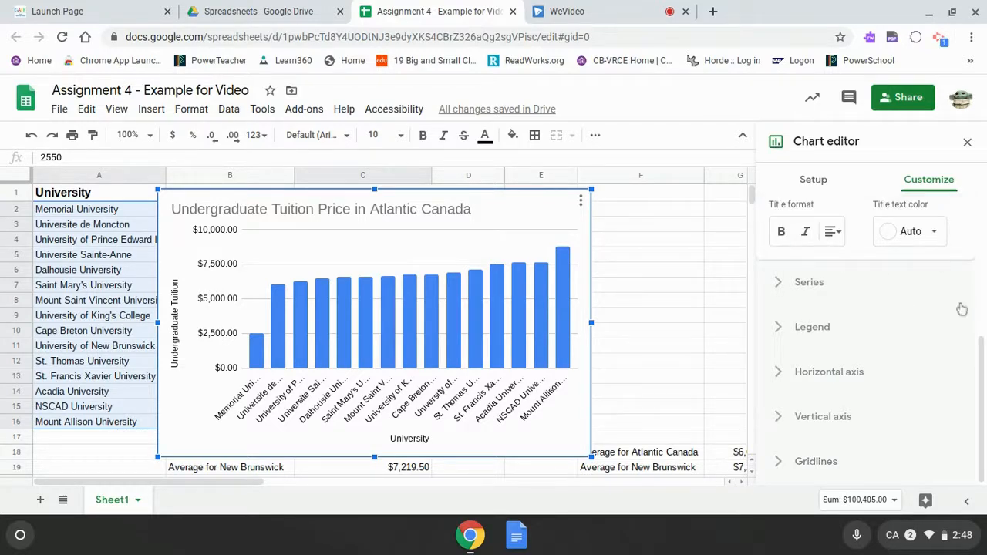
{"action": "scroll", "coordinate": [984, 309], "scroll_direction": "up", "scroll_amount": 2}
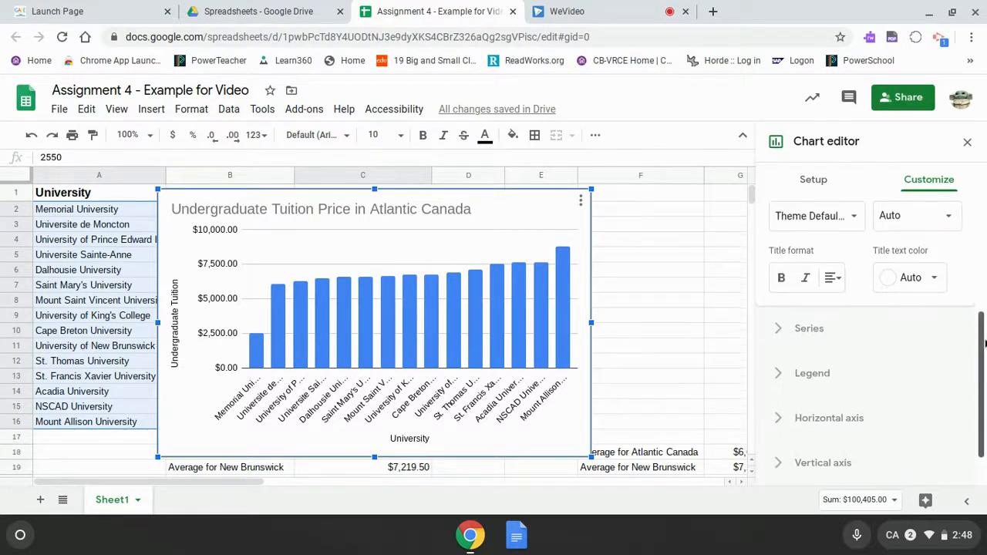
{"action": "left_click", "coordinate": [797, 267]}
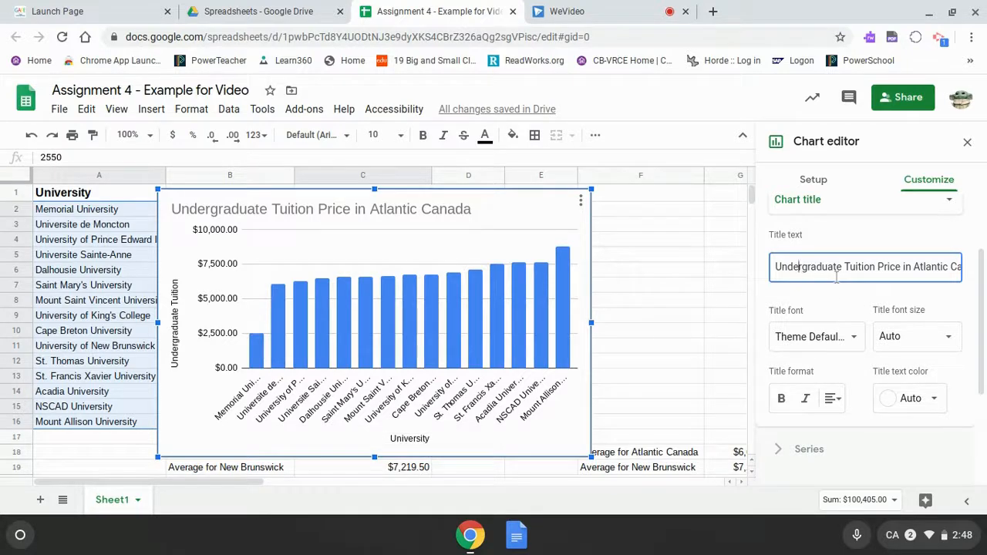
{"action": "left_click", "coordinate": [409, 441]}
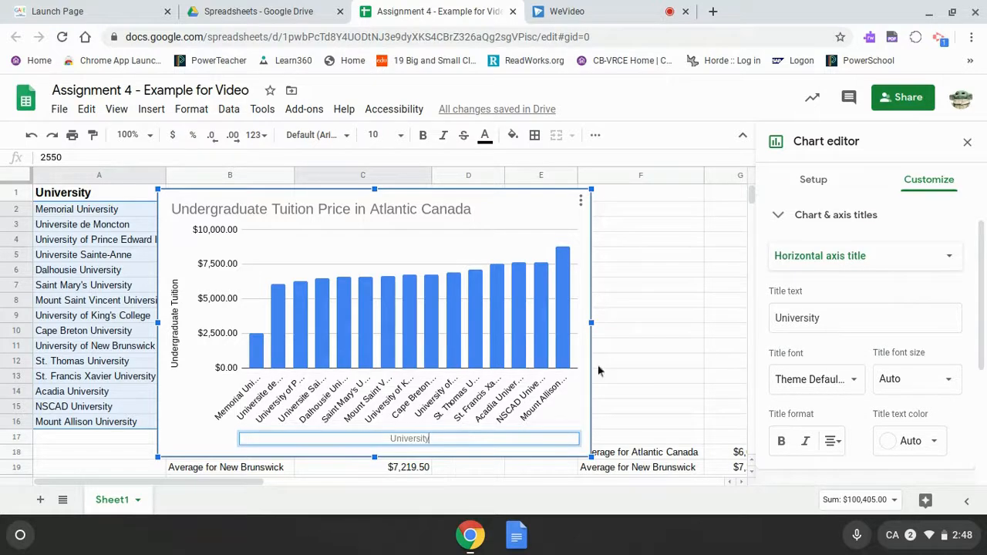
{"action": "left_click", "coordinate": [648, 318]}
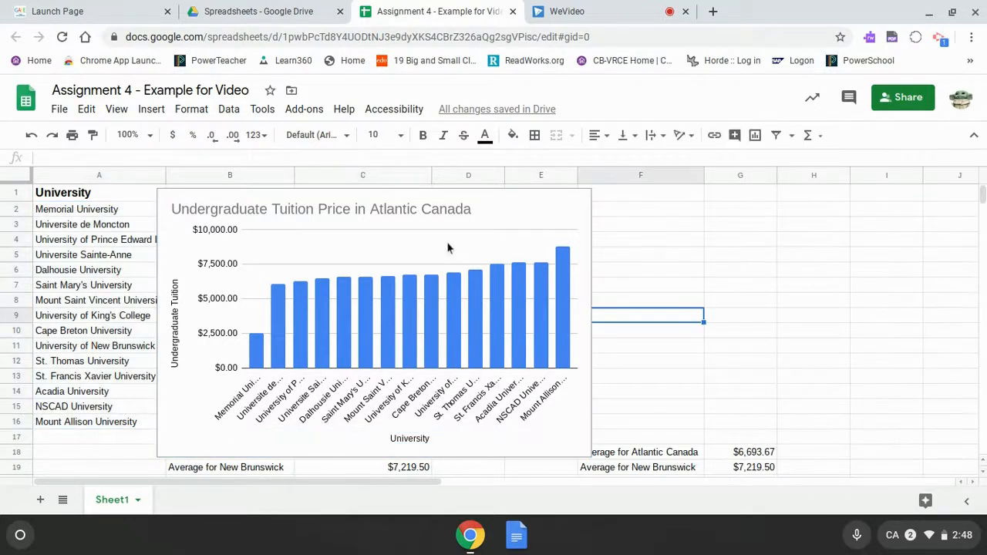
Shrink the titled tuition chart and place it below the averages, beside the untitled chart with their upper edges aligned.
{"action": "left_click", "coordinate": [473, 271]}
{"action": "left_click_drag", "start_coordinate": [594, 189], "coordinate": [495, 249]}
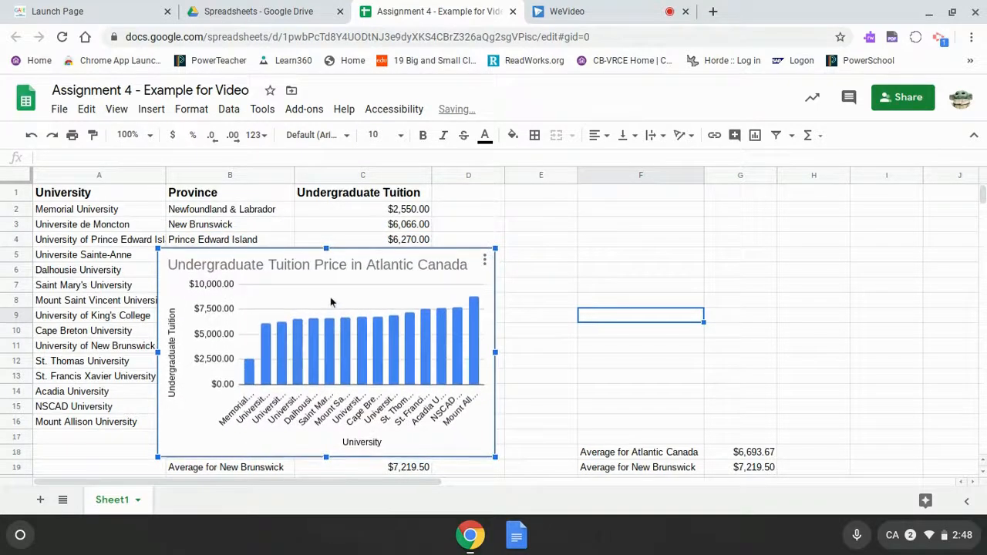
{"action": "left_click_drag", "start_coordinate": [340, 321], "coordinate": [344, 425]}
{"action": "scroll", "coordinate": [343, 425], "scroll_direction": "down", "scroll_amount": 5}
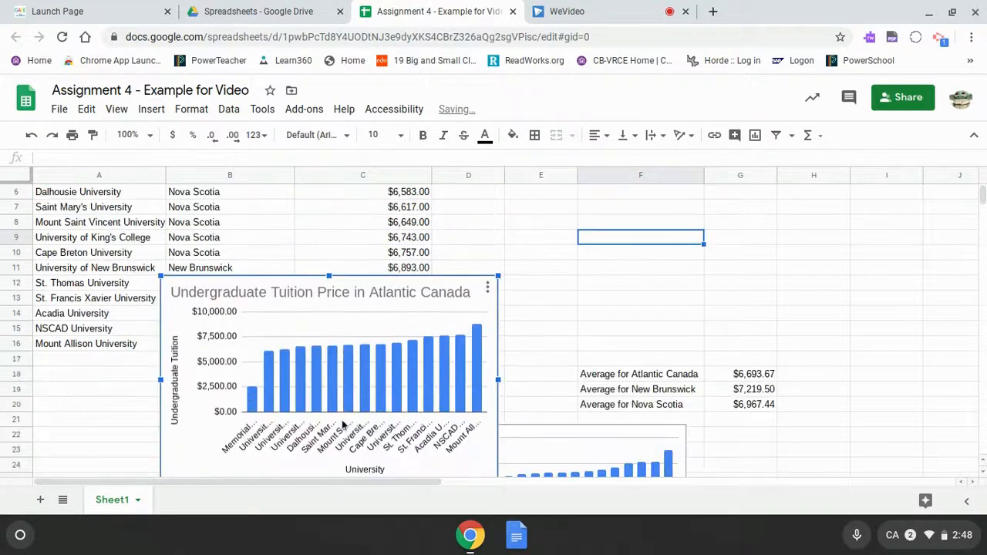
{"action": "left_click_drag", "start_coordinate": [343, 203], "coordinate": [235, 337]}
{"action": "left_click_drag", "start_coordinate": [212, 385], "coordinate": [213, 401]}
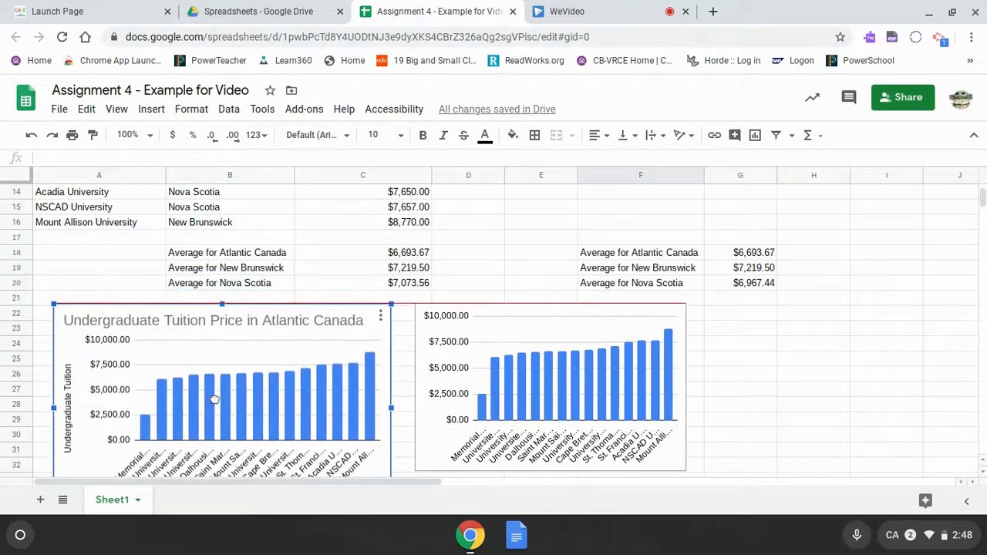
Enlarge the untitled chart to match the titled chart's width and height, then deselect it.
{"action": "scroll", "coordinate": [502, 324], "scroll_direction": "down", "scroll_amount": 1}
{"action": "left_click", "coordinate": [502, 295]}
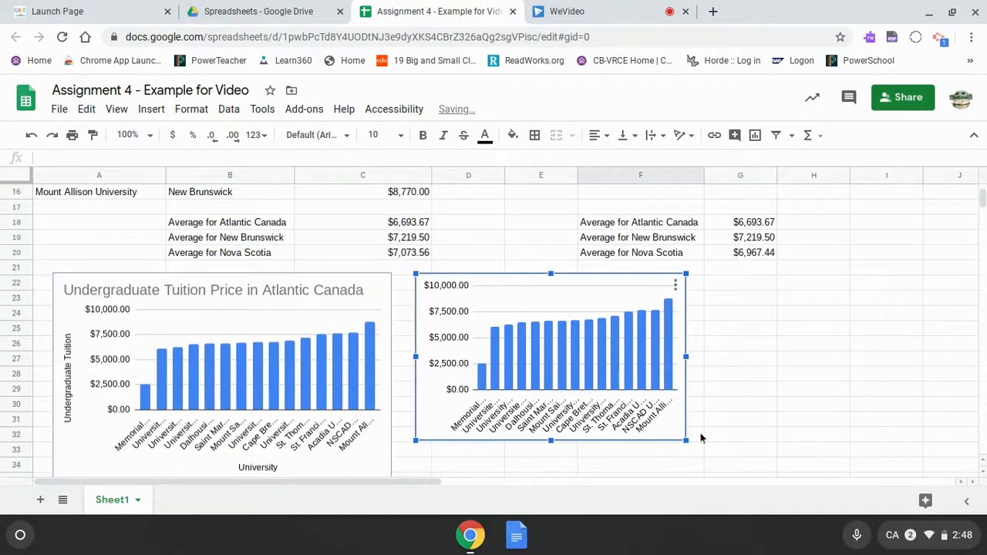
{"action": "left_click_drag", "start_coordinate": [685, 441], "coordinate": [748, 475]}
{"action": "scroll", "coordinate": [703, 413], "scroll_direction": "down", "scroll_amount": 2}
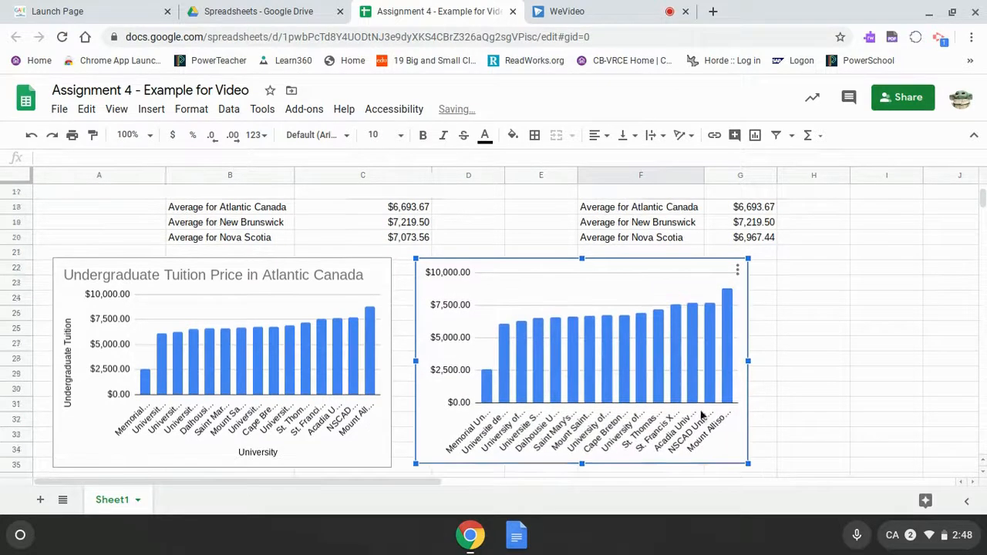
{"action": "left_click_drag", "start_coordinate": [748, 447], "coordinate": [752, 451]}
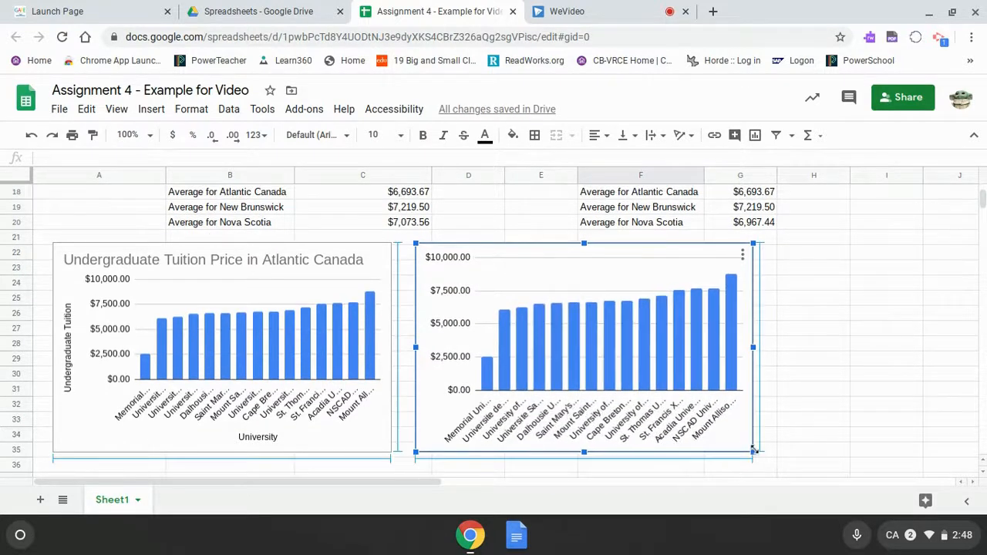
{"action": "left_click", "coordinate": [794, 395]}
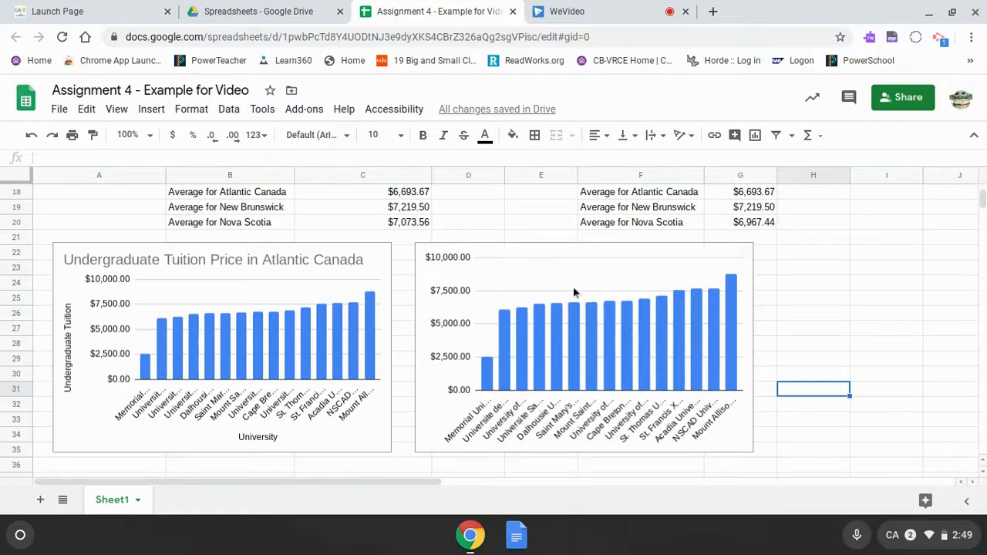
Add a new sheet and enter the heading "Province" in A1.
{"action": "scroll", "coordinate": [561, 282], "scroll_direction": "up", "scroll_amount": 3}
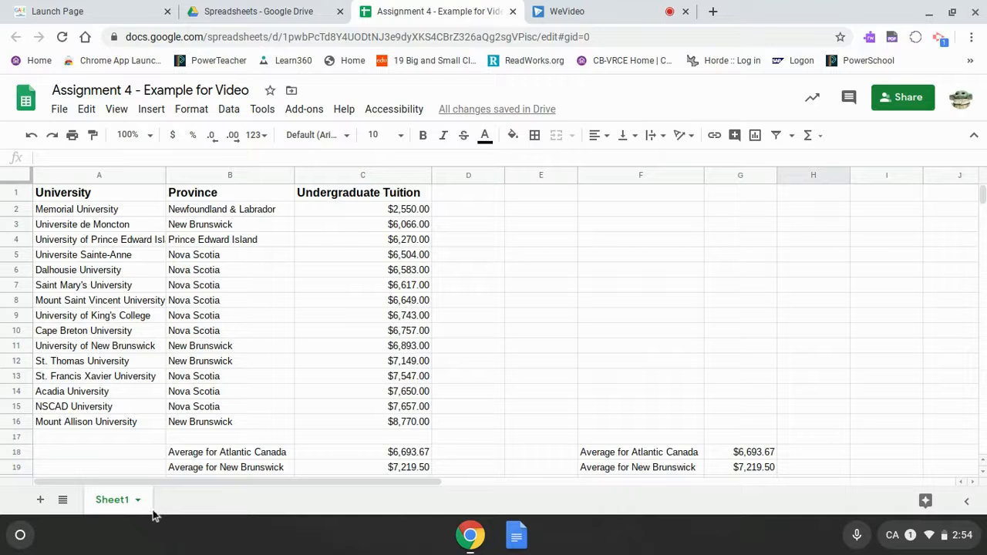
{"action": "left_click", "coordinate": [41, 500]}
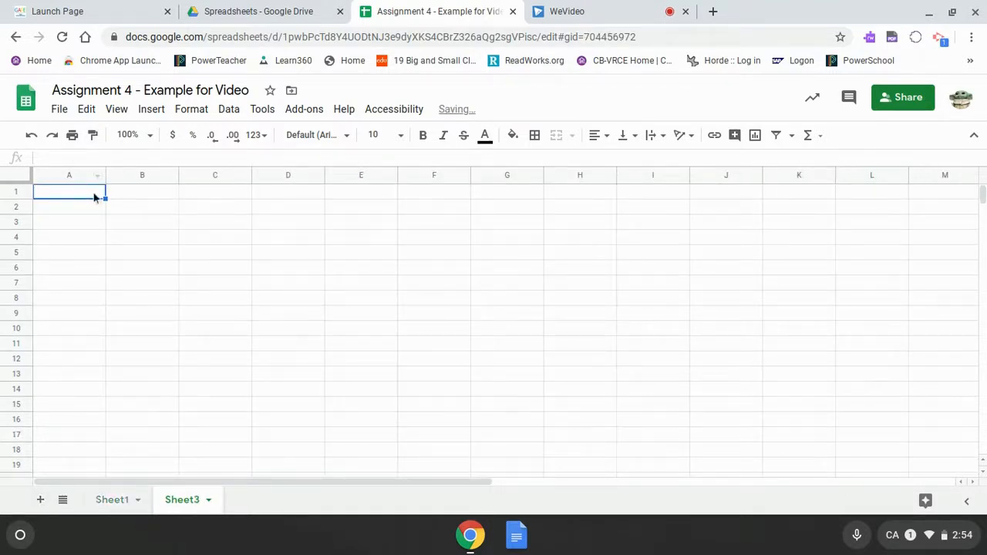
{"action": "left_click", "coordinate": [79, 195]}
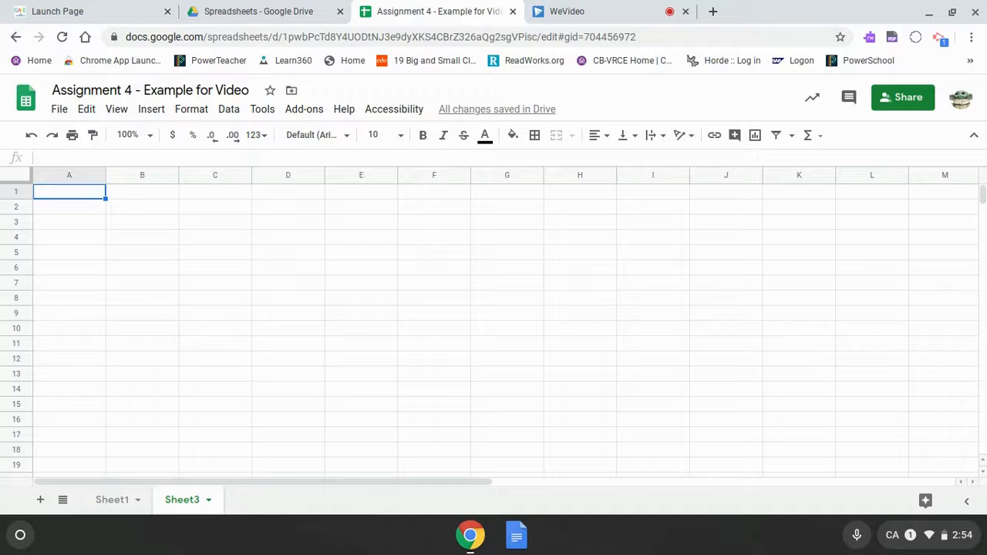
{"action": "type", "text": "Province"}
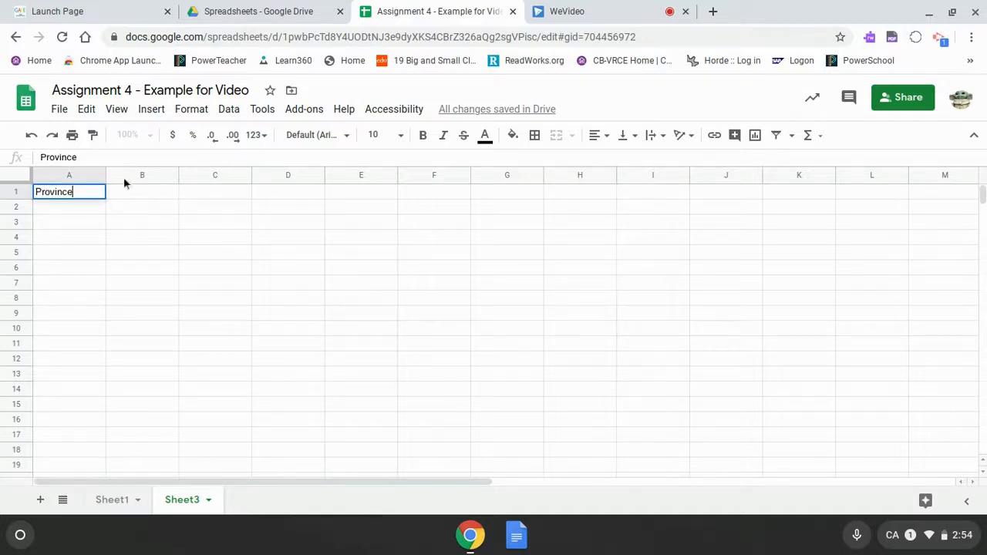
{"action": "key", "text": "Tab"}
Enter the heading "Number of Universities" in B1 and widen column B to fit it.
{"action": "type", "text": "Number"}
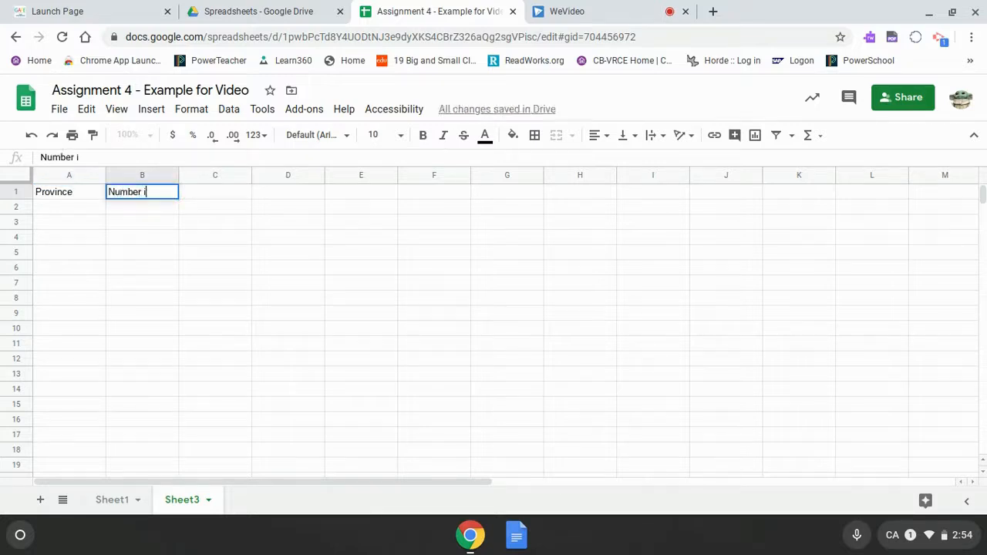
{"action": "type", "text": " of E"}
{"action": "key", "text": "BackSpace"}
{"action": "type", "text": "Universities"}
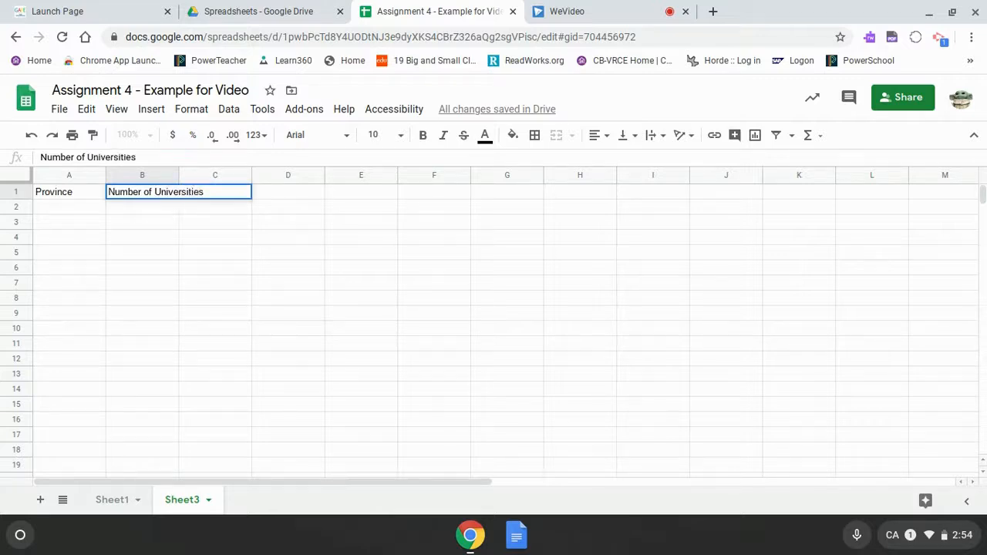
{"action": "left_click", "coordinate": [171, 236]}
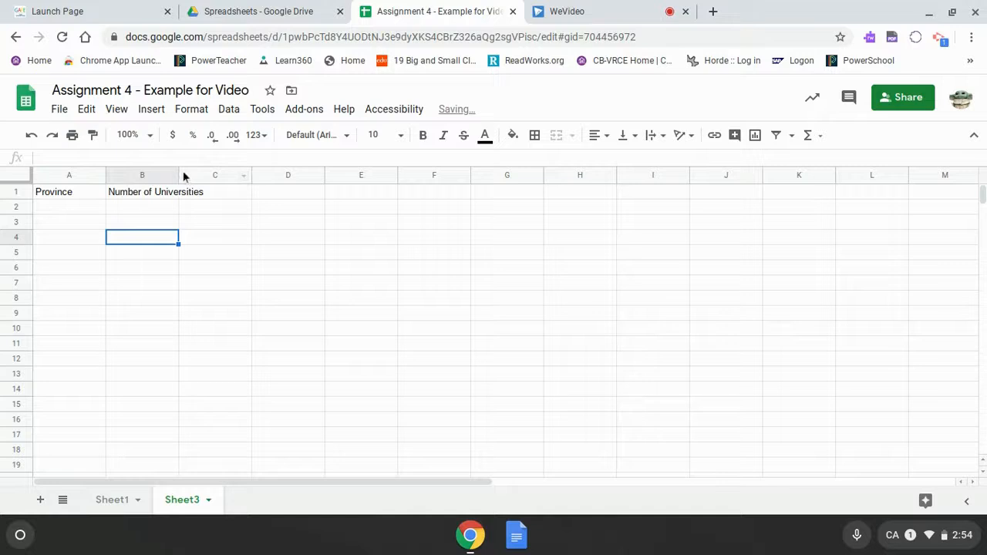
{"action": "left_click_drag", "start_coordinate": [178, 176], "coordinate": [205, 217]}
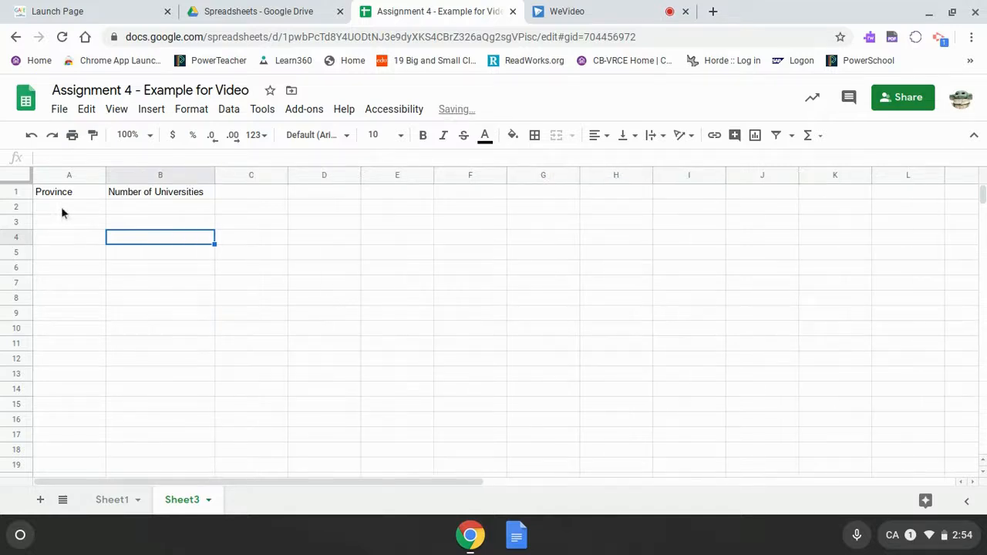
List Nova Scotia, New Brunswick, PEI, and Newfoundland and Labrador in A2:A5, and widen column A to fit the names.
{"action": "left_click", "coordinate": [63, 208]}
{"action": "type", "text": "Nova Scotia"}
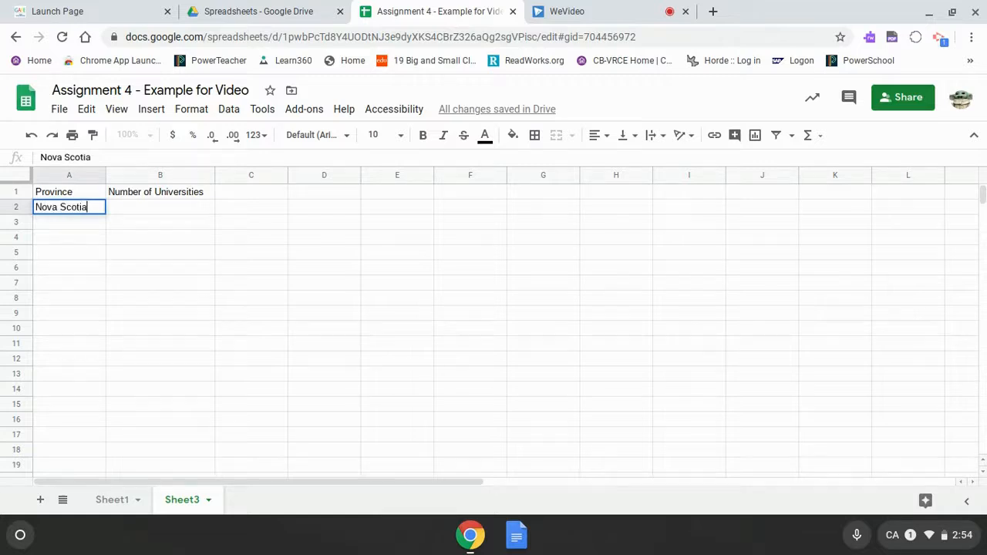
{"action": "key", "text": "Return"}
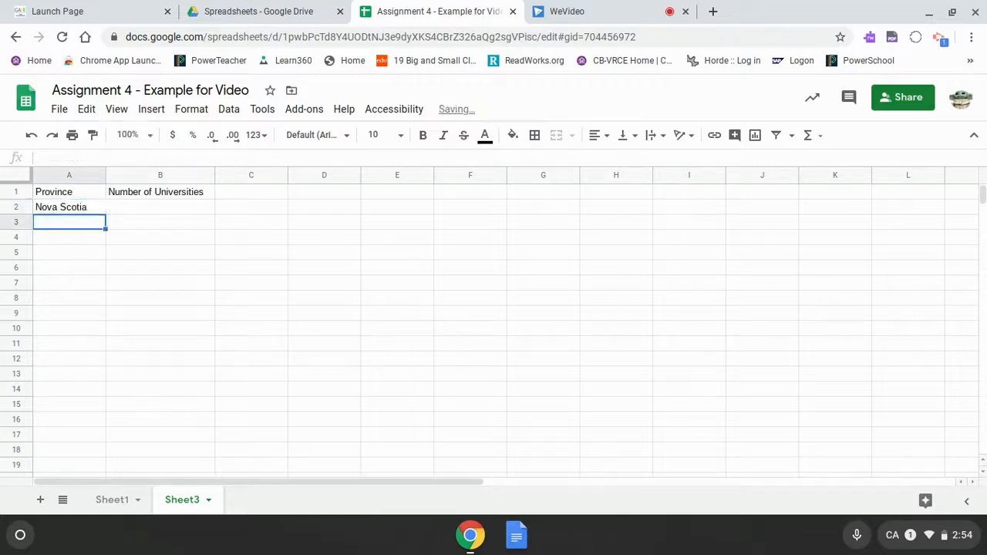
{"action": "type", "text": "New"}
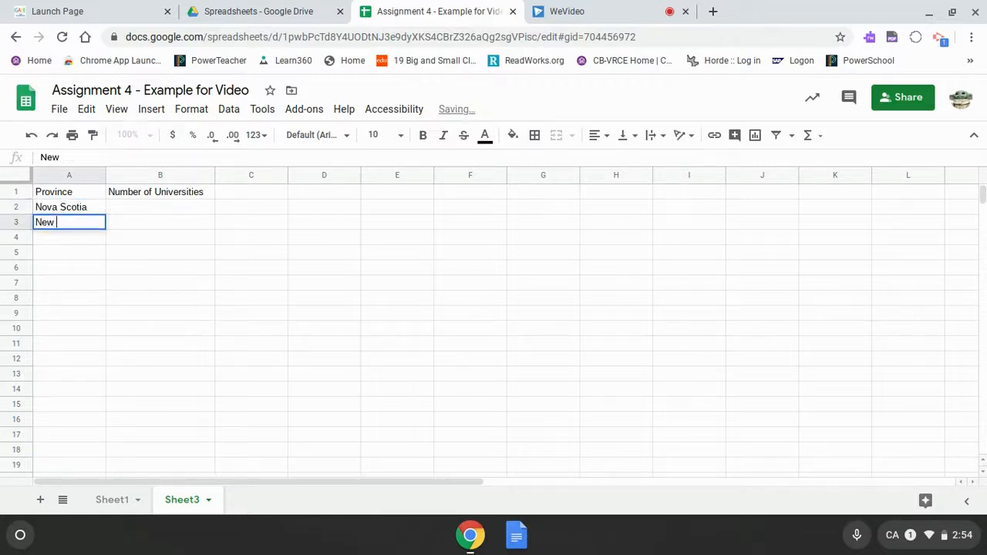
{"action": "type", "text": " Brunswick"}
{"action": "key", "text": "Return"}
{"action": "type", "text": "PEI"}
{"action": "key", "text": "Return"}
{"action": "type", "text": "Newfoun"}
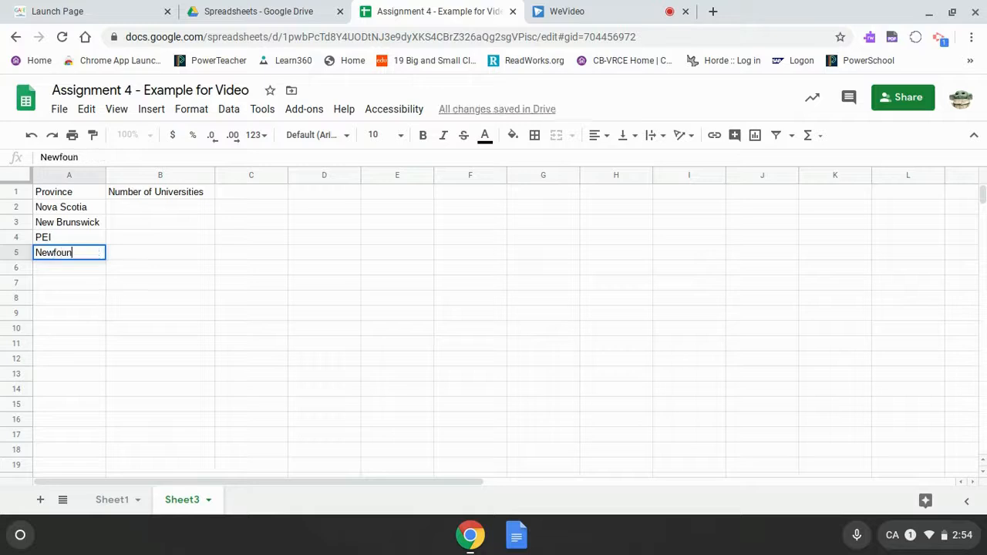
{"action": "type", "text": "dland and Labrador"}
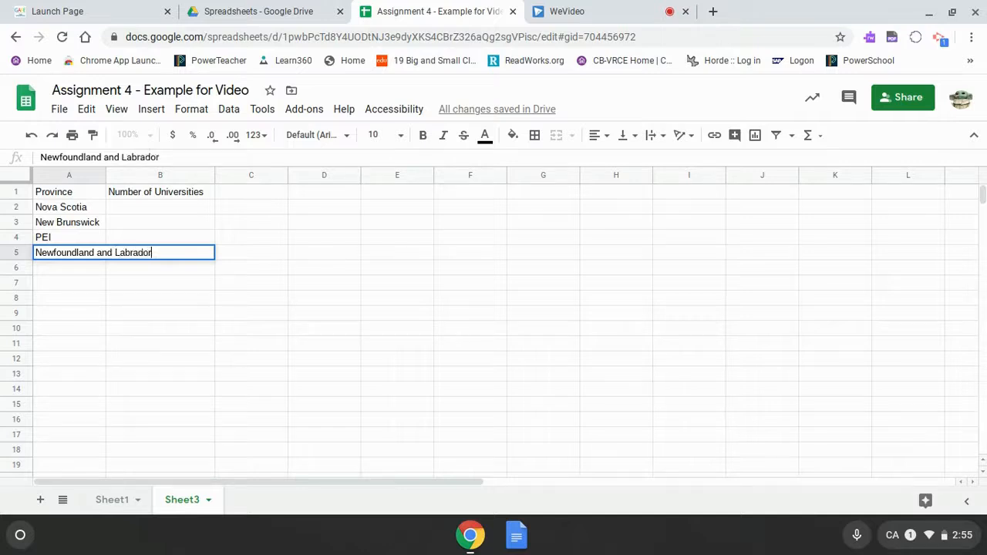
{"action": "left_click", "coordinate": [161, 328]}
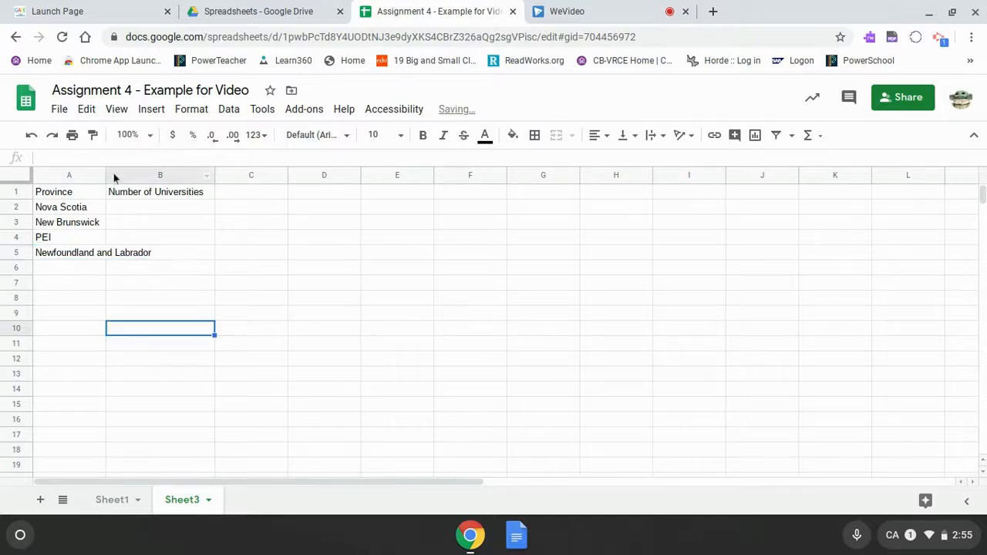
{"action": "left_click_drag", "start_coordinate": [106, 174], "coordinate": [163, 170]}
{"action": "left_click", "coordinate": [223, 211]}
{"action": "key", "text": "Down"}
{"action": "key", "text": "Down"}
{"action": "key", "text": "Down"}
{"action": "key", "text": "Down"}
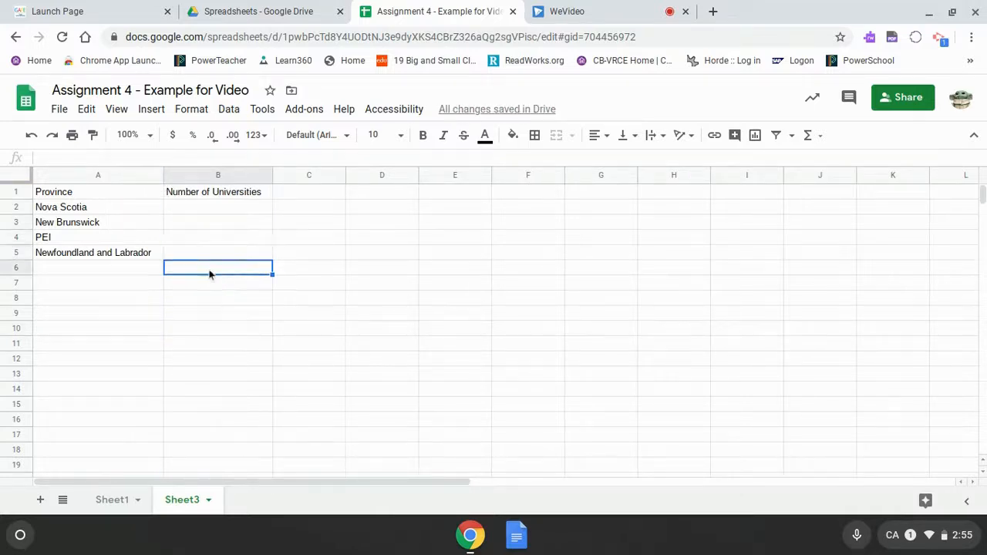
Enter a COUNTIF formula in B2 of the new sheet with the Sheet1 province cells B2:B16 as its range.
{"action": "left_click", "coordinate": [216, 209]}
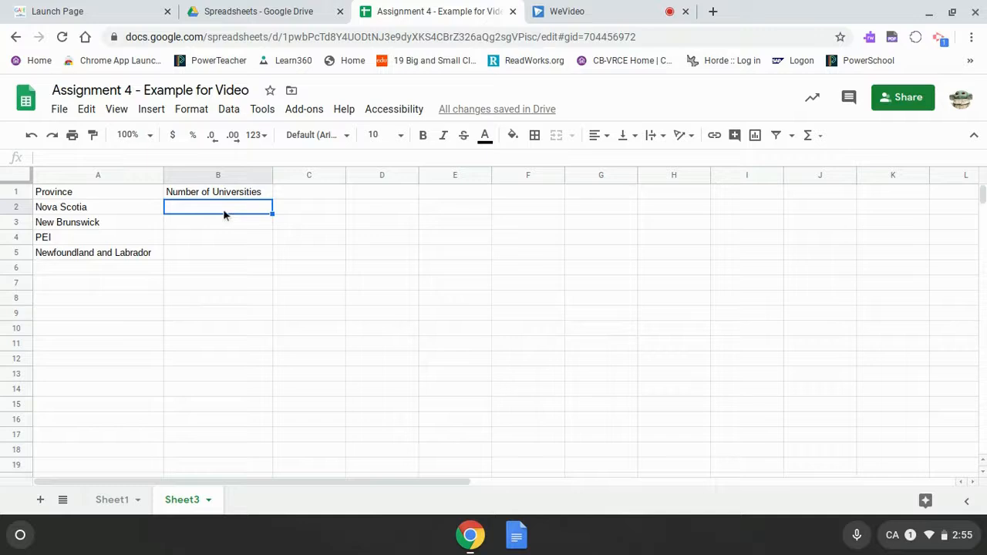
{"action": "type", "text": "="}
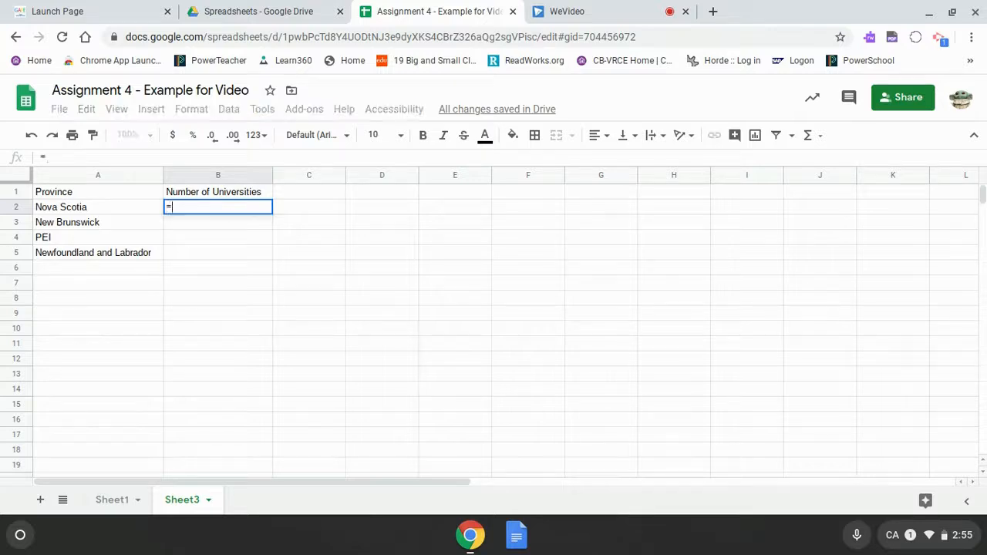
{"action": "type", "text": "Count"}
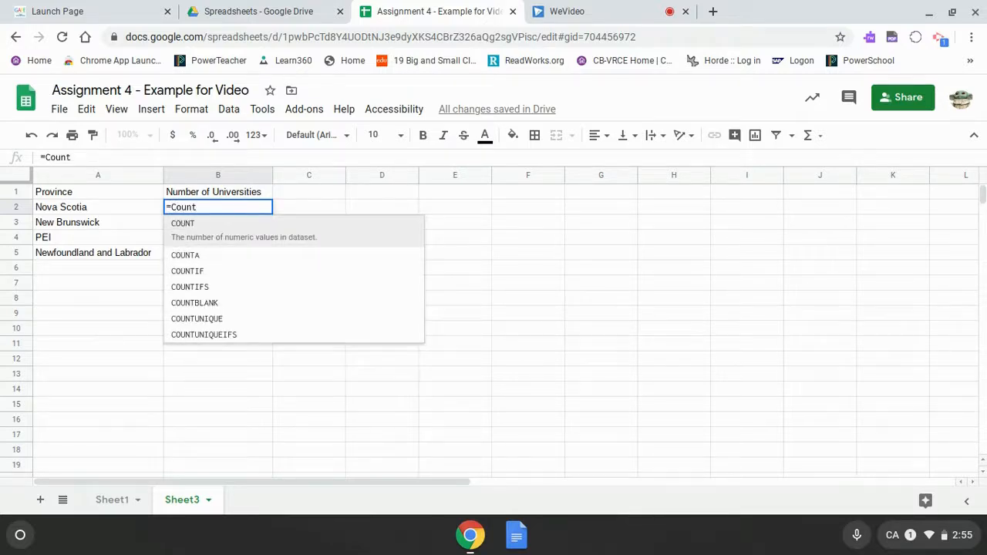
{"action": "left_click", "coordinate": [198, 273]}
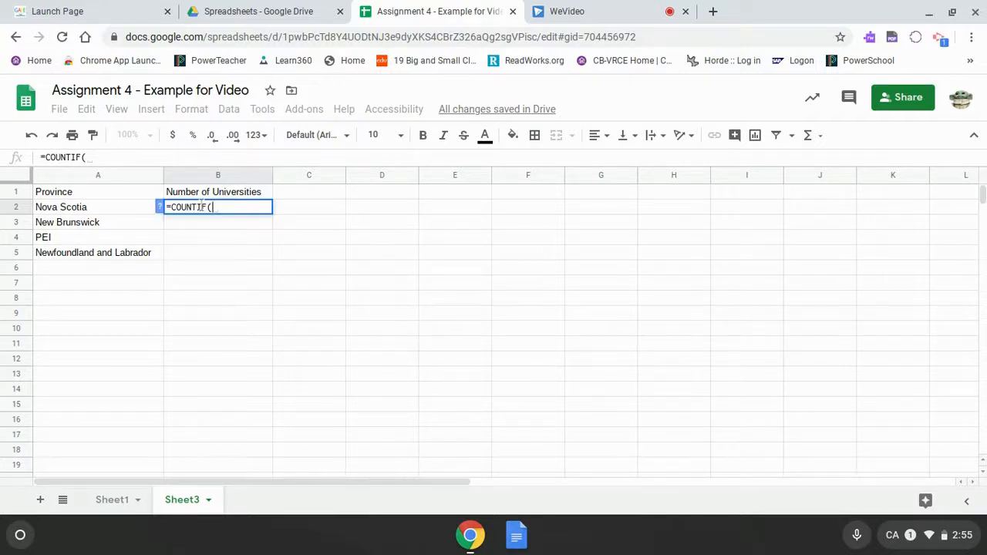
{"action": "left_click", "coordinate": [114, 500]}
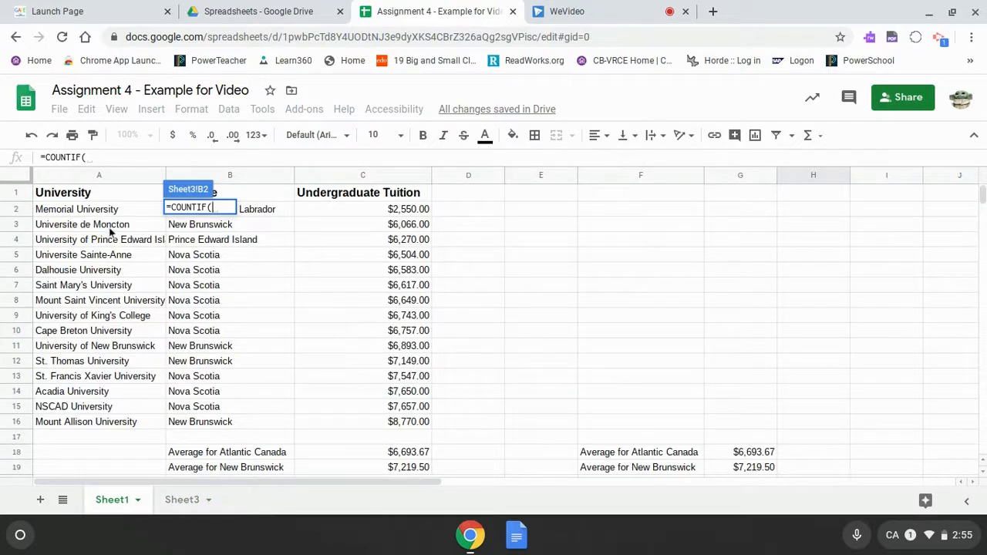
{"action": "left_click", "coordinate": [276, 213]}
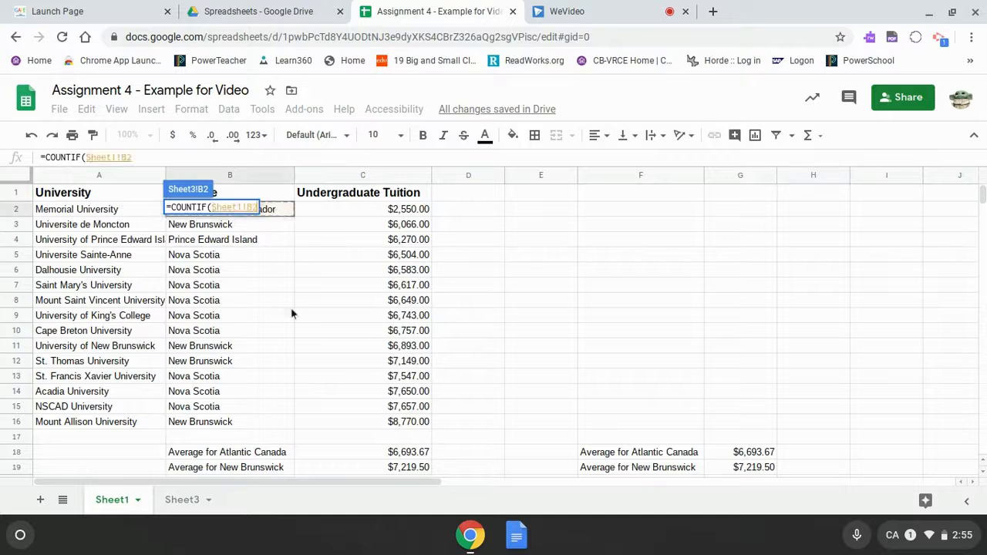
{"action": "left_click", "coordinate": [219, 422], "text": "shift"}
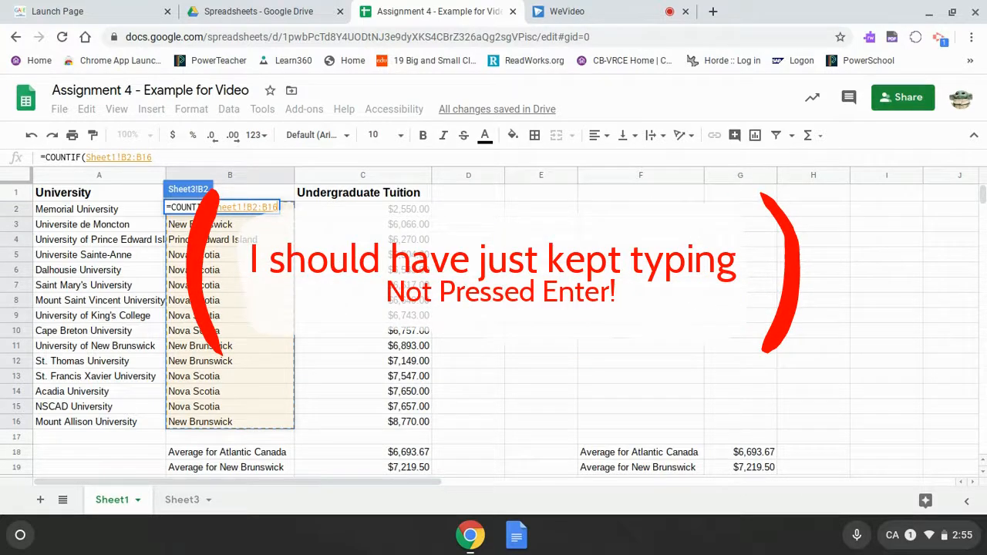
{"action": "type", "text": ")"}
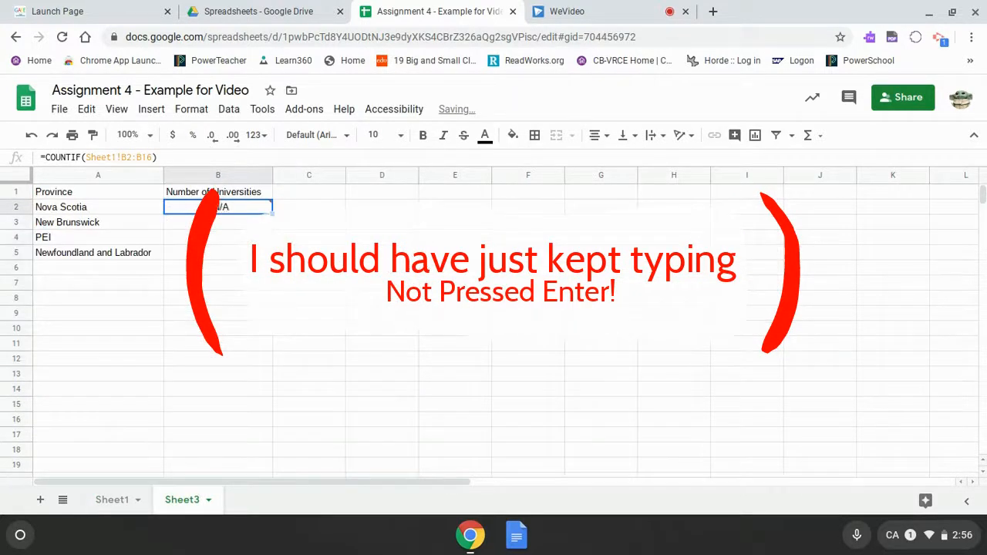
Complete the COUNTIF formula in B2 by adding "Nova Scotia" as the criterion after the Sheet1 range.
{"action": "left_click", "coordinate": [155, 157]}
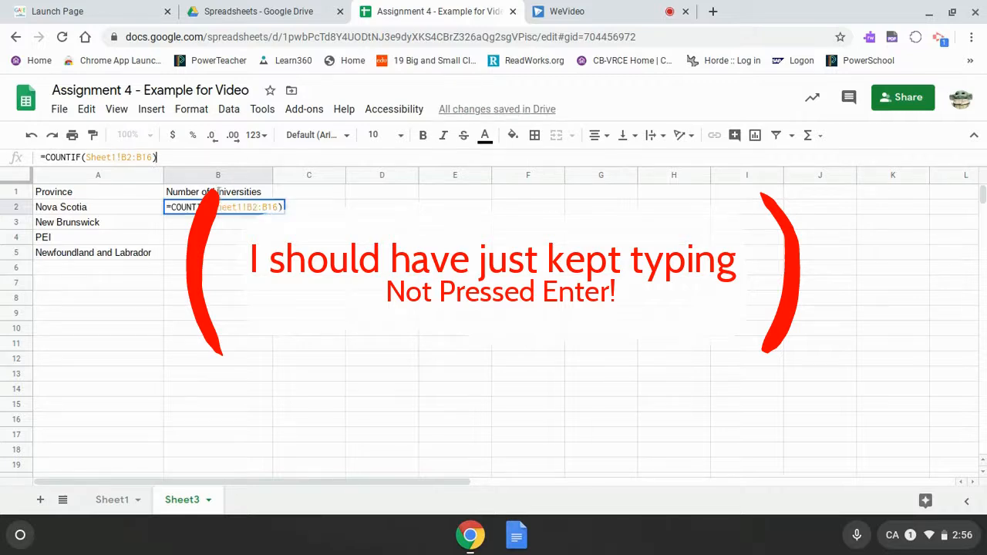
{"action": "type", "text": ", "}
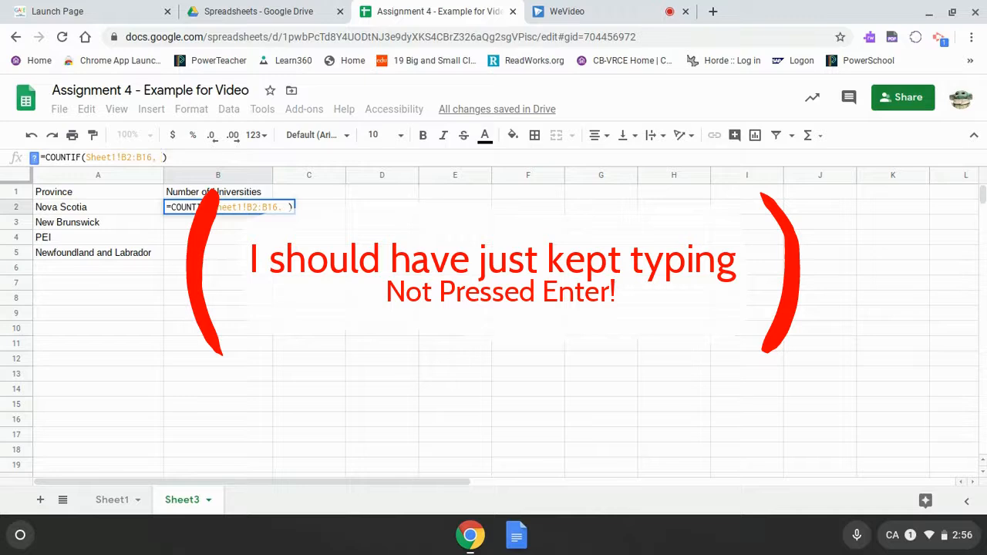
{"action": "type", "text": "\""}
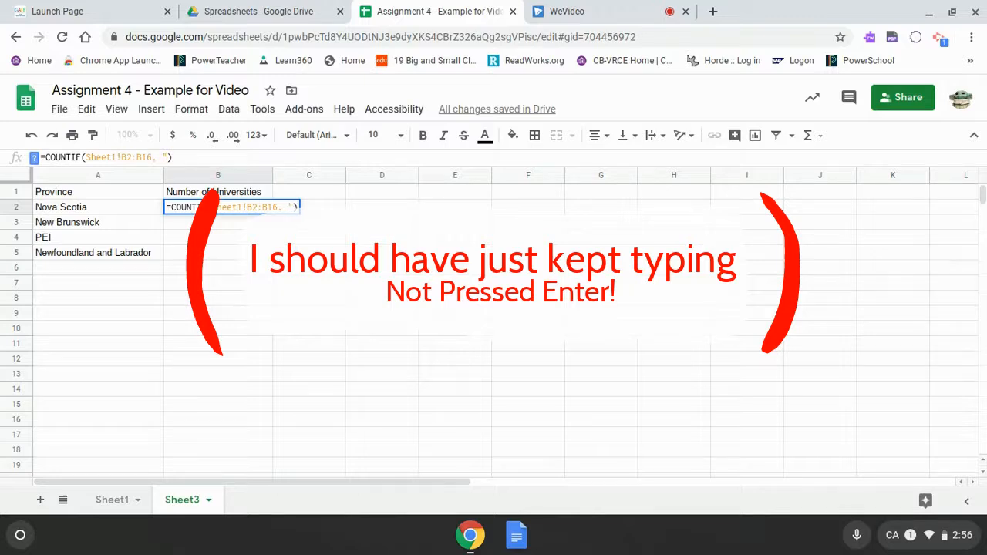
{"action": "type", "text": "Nova "}
{"action": "type", "text": "Scotia"}
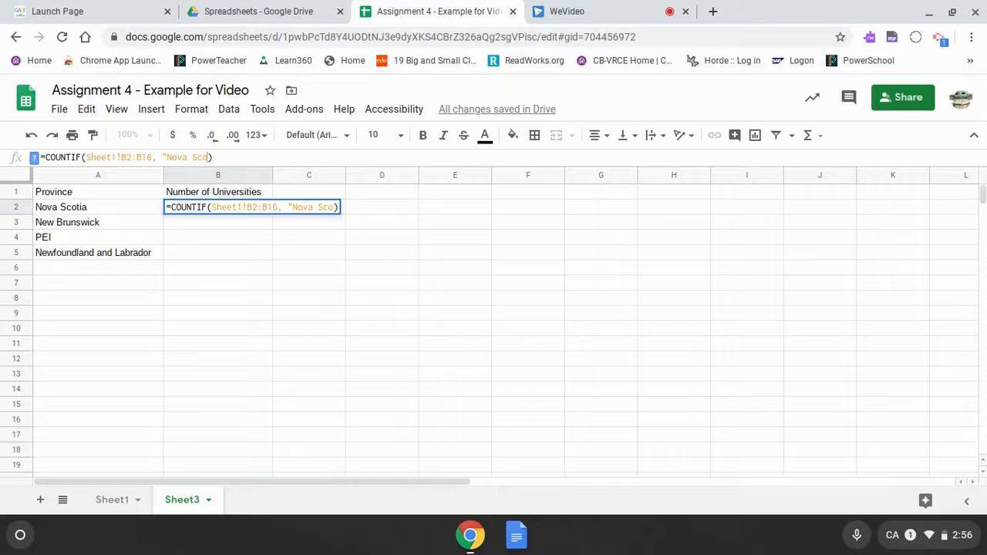
{"action": "type", "text": "\""}
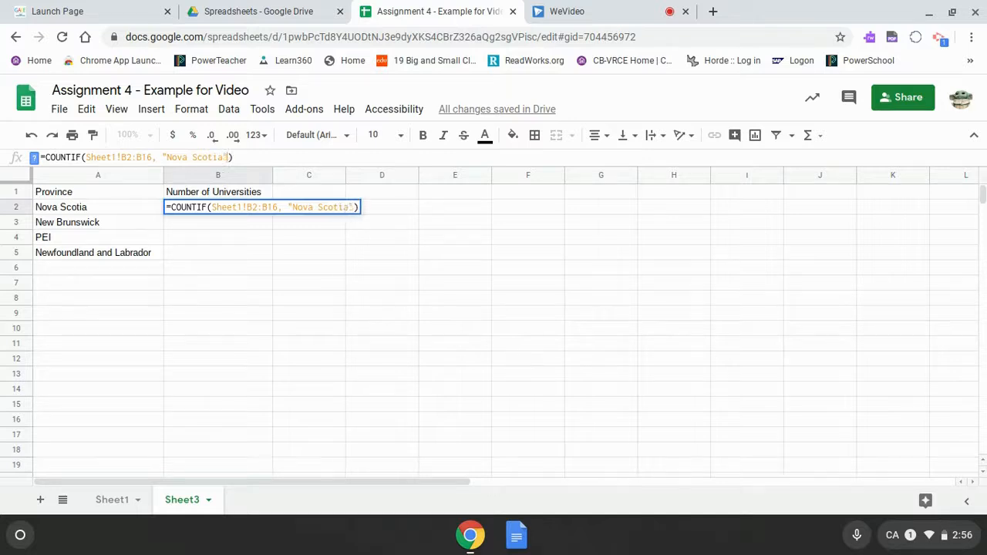
{"action": "key", "text": "Return"}
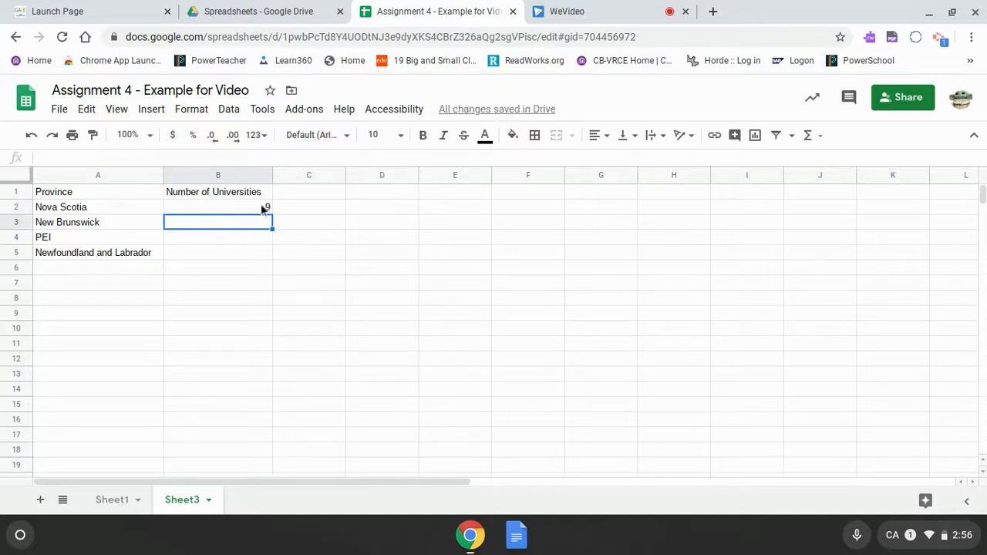
{"action": "left_click", "coordinate": [262, 208]}
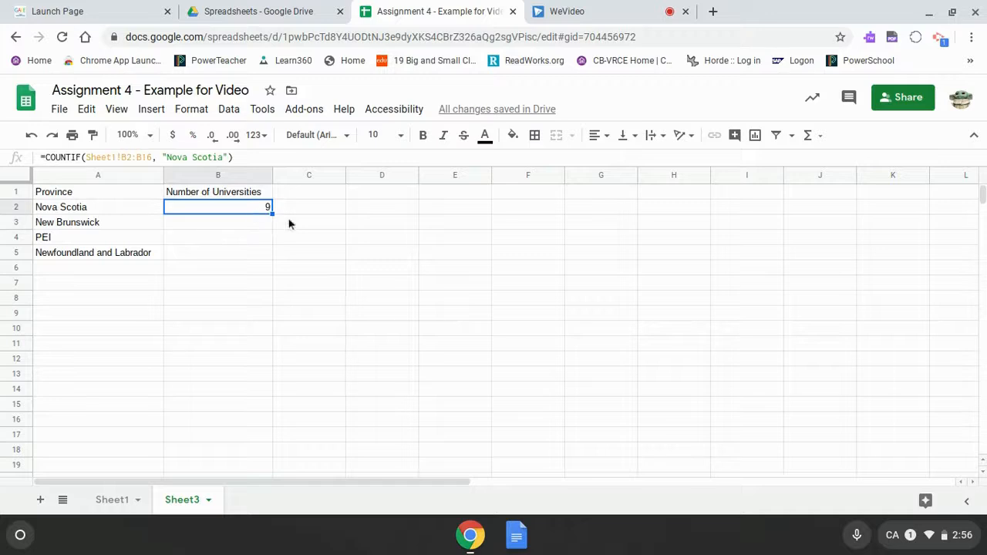
Enter 1 as the number of universities for both PEI and Newfoundland and Labrador in B4 and B5.
{"action": "left_click", "coordinate": [249, 225]}
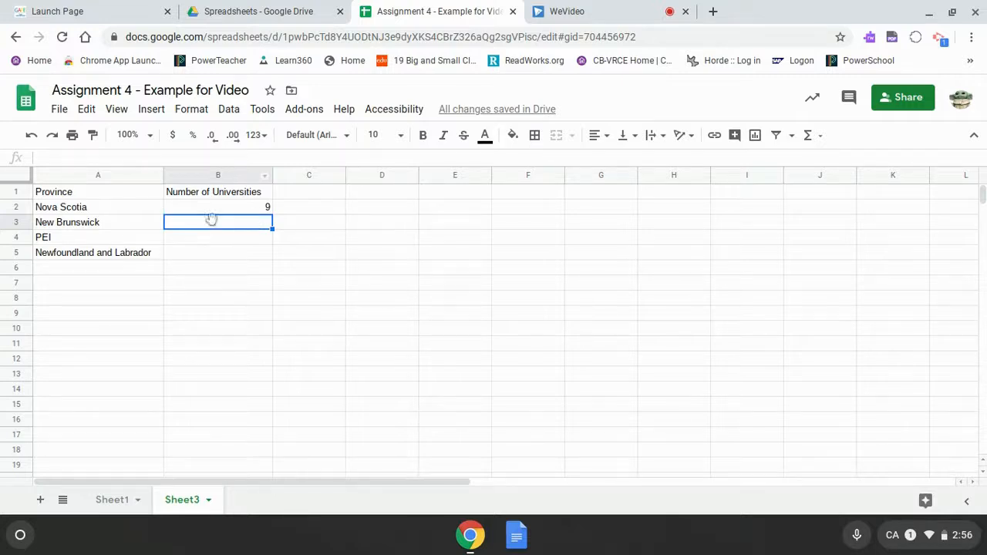
{"action": "left_click", "coordinate": [229, 242]}
{"action": "type", "text": "1"}
{"action": "key", "text": "Return"}
{"action": "type", "text": "1"}
{"action": "left_click", "coordinate": [252, 285]}
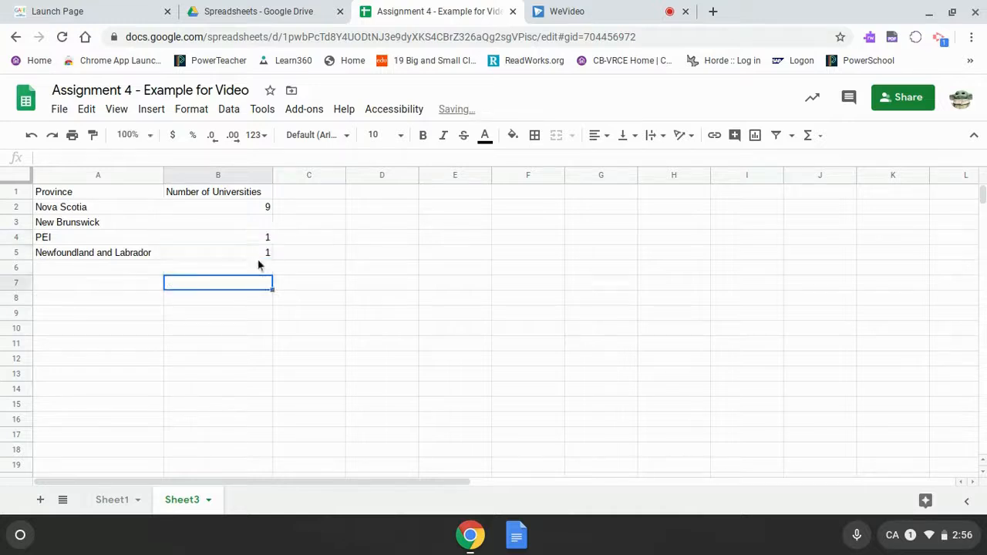
Start a COUNTIF formula in cell A20 of Sheet1 with the province cells B2:B16 as its range.
{"action": "left_click", "coordinate": [246, 222]}
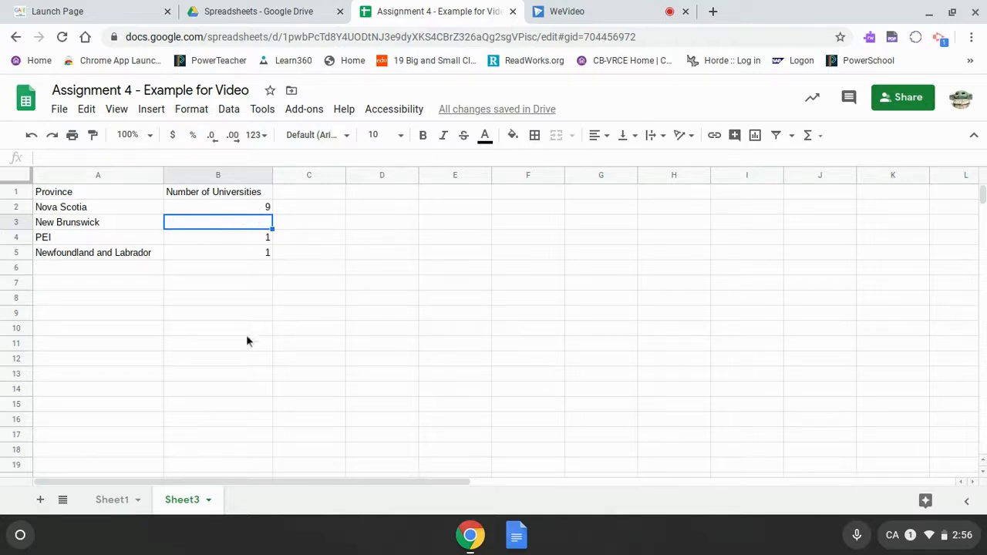
{"action": "left_click", "coordinate": [114, 500]}
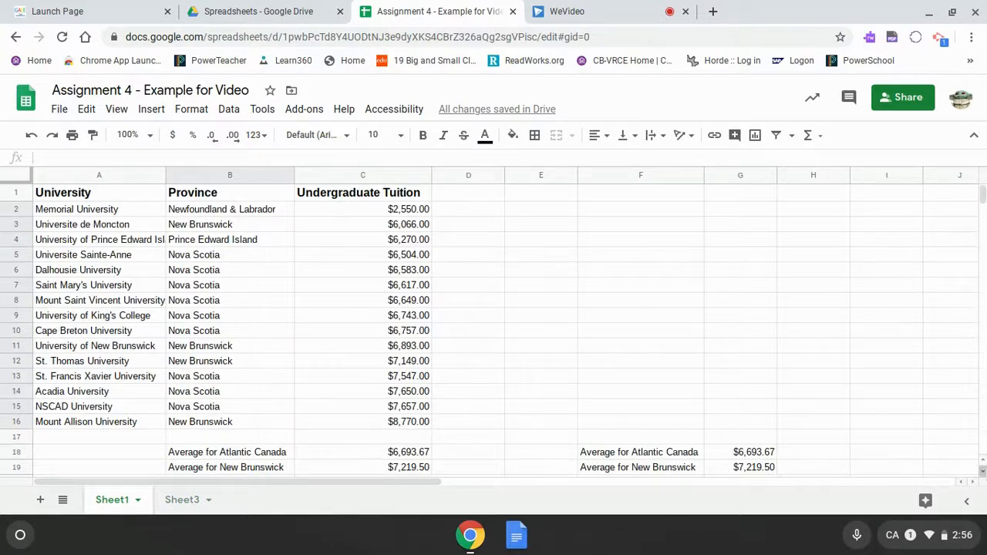
{"action": "left_click", "coordinate": [982, 473]}
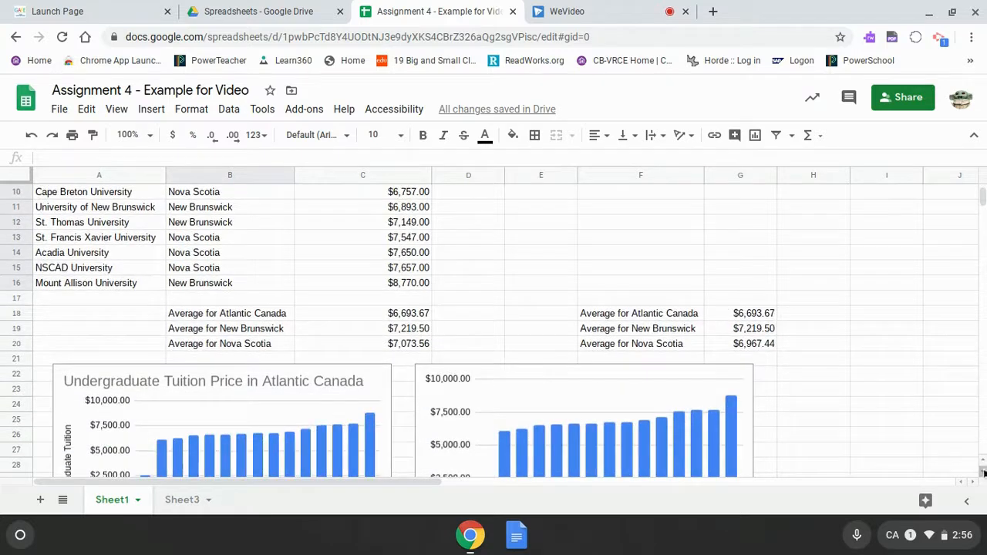
{"action": "left_click", "coordinate": [74, 348]}
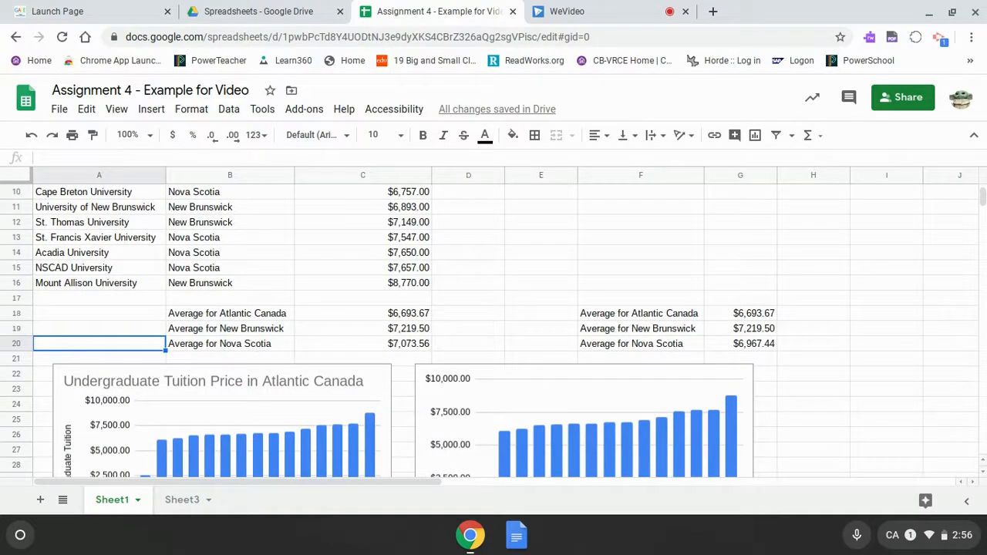
{"action": "type", "text": "="}
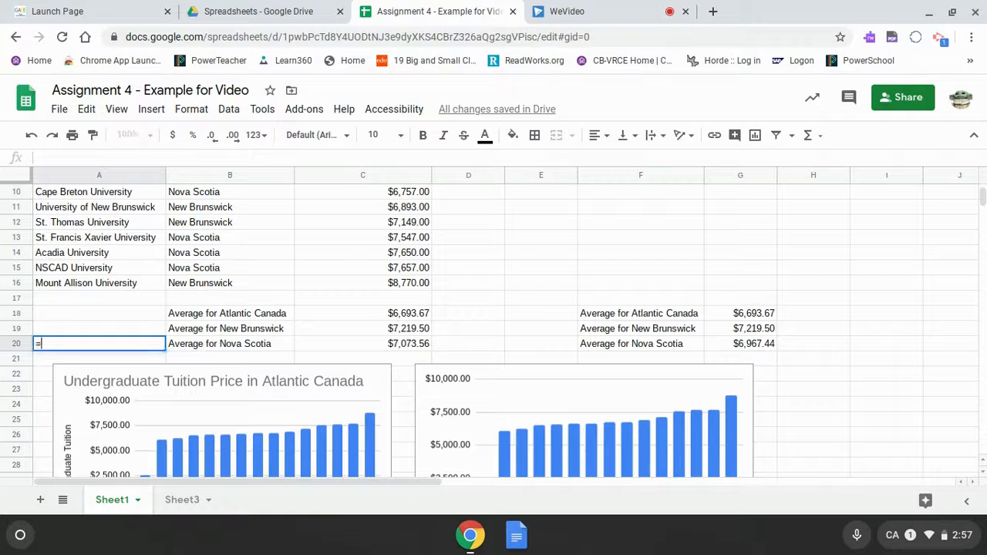
{"action": "type", "text": "Count"}
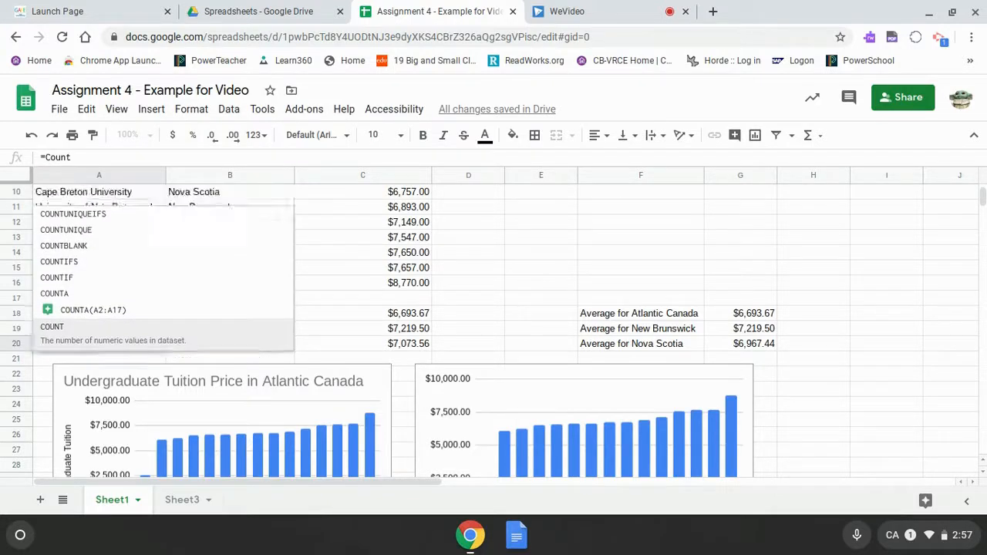
{"action": "left_click", "coordinate": [68, 264]}
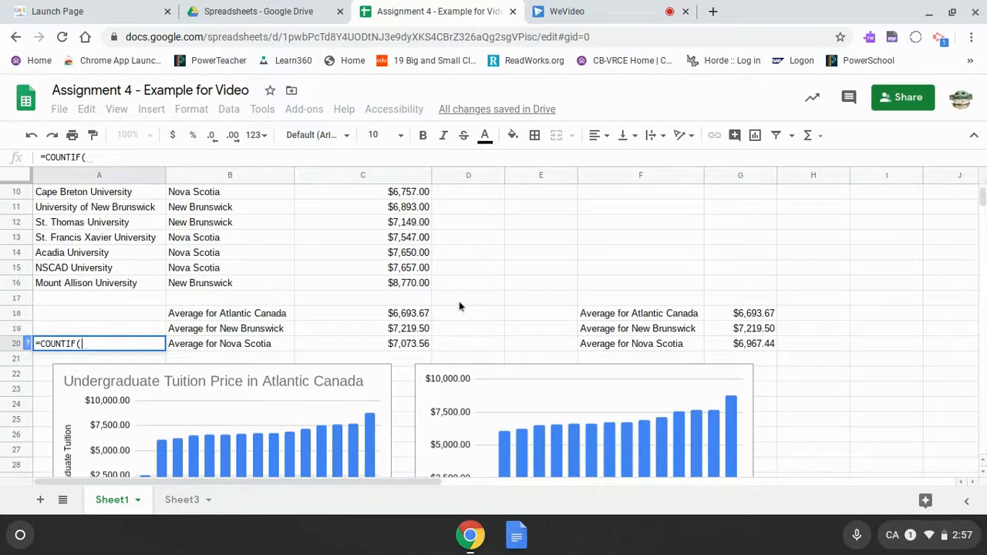
{"action": "left_click", "coordinate": [370, 268]}
{"action": "scroll", "coordinate": [188, 254], "scroll_direction": "up", "scroll_amount": 2}
{"action": "scroll", "coordinate": [187, 255], "scroll_direction": "up", "scroll_amount": 1}
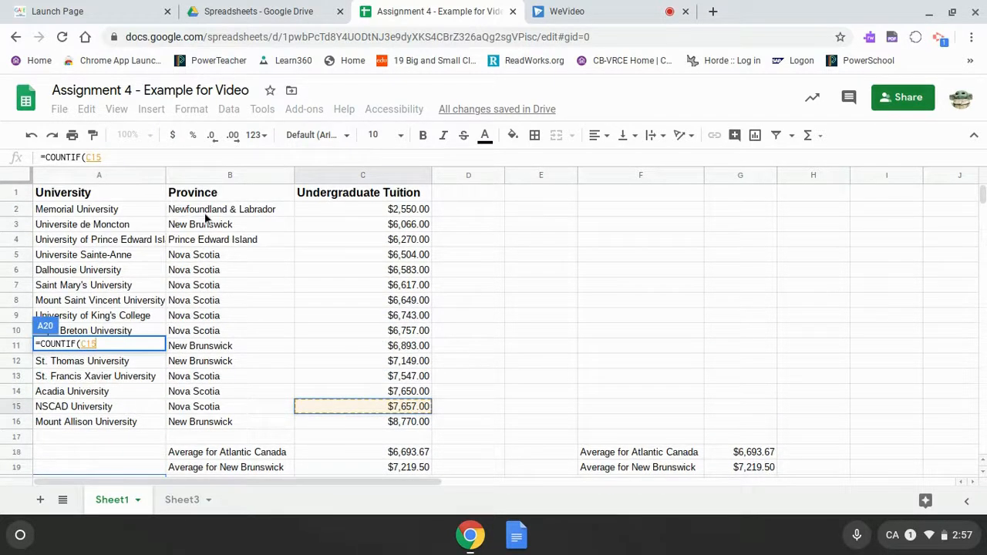
{"action": "left_click", "coordinate": [205, 213]}
{"action": "left_click", "coordinate": [217, 420], "text": "shift"}
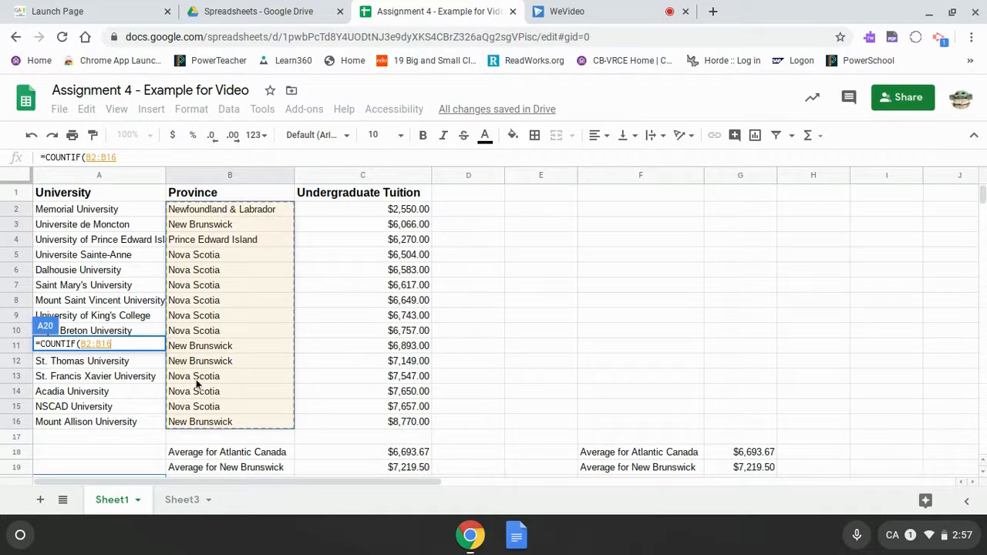
Add "New Brunswick" as the criterion of the COUNTIF formula in A20 and complete the formula.
{"action": "type", "text": ","}
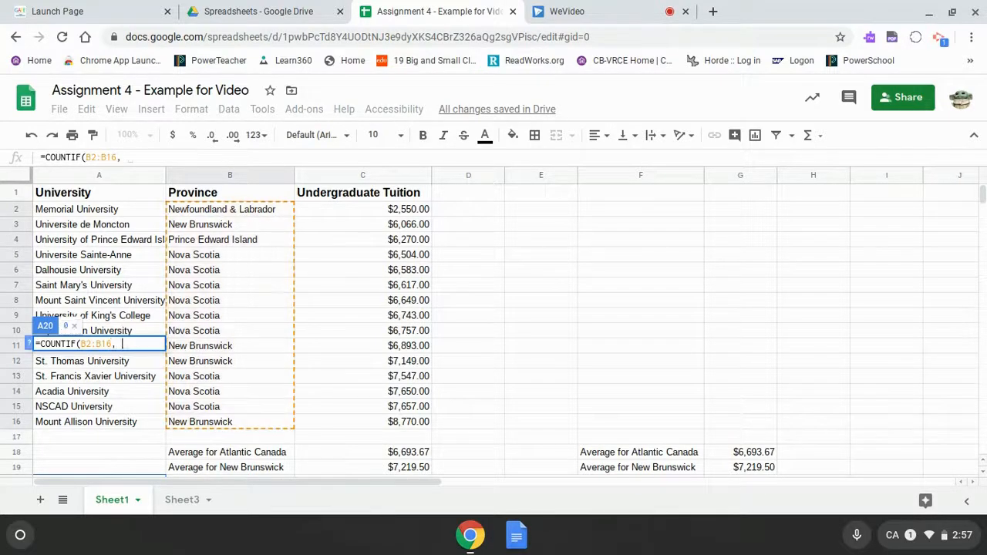
{"action": "type", "text": " \"Ne"}
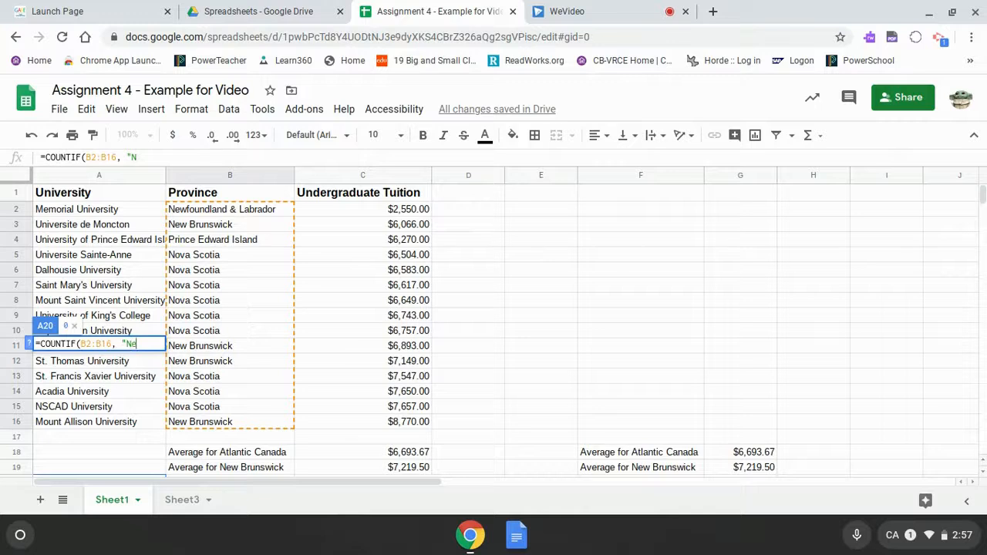
{"action": "type", "text": "w Brunswick"}
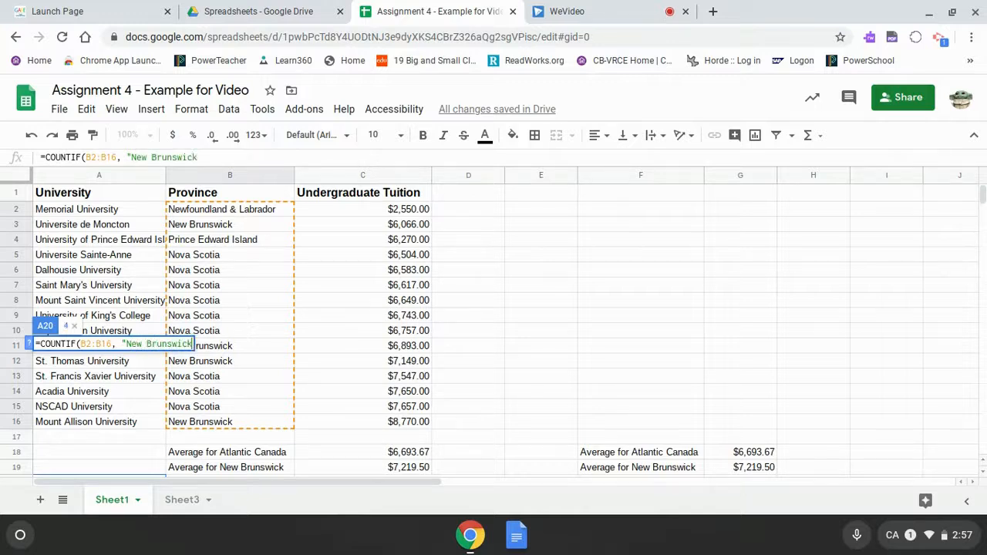
{"action": "type", "text": "\")"}
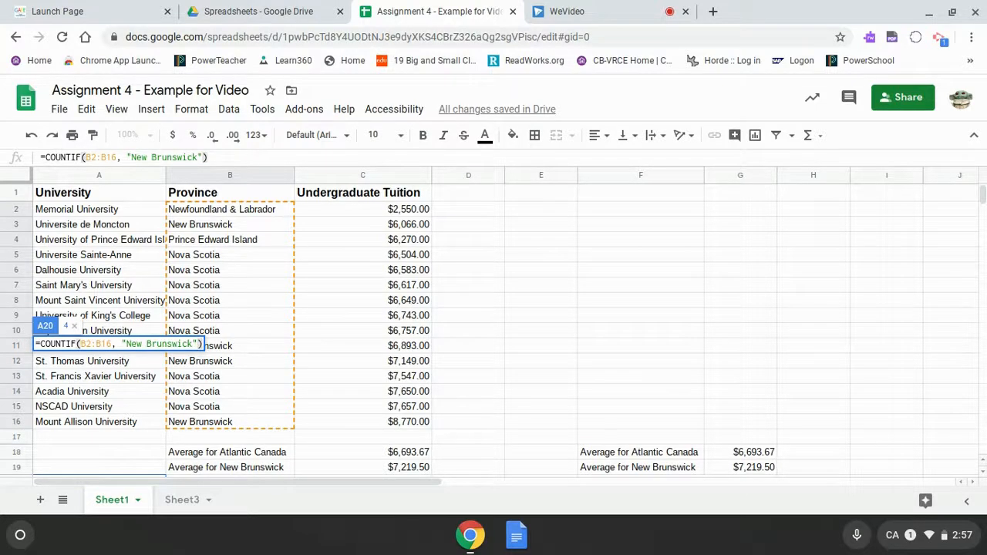
{"action": "key", "text": "Return"}
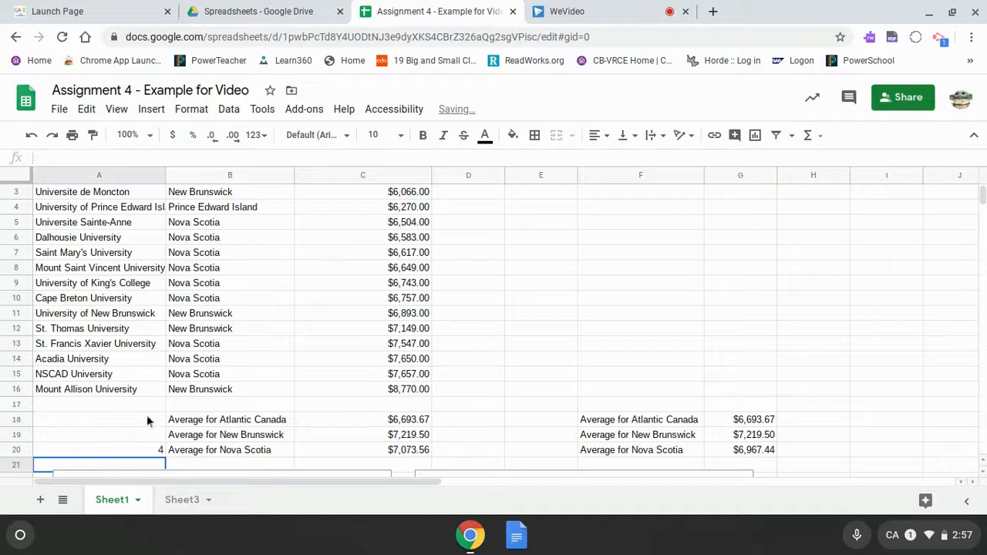
{"action": "left_click", "coordinate": [148, 451]}
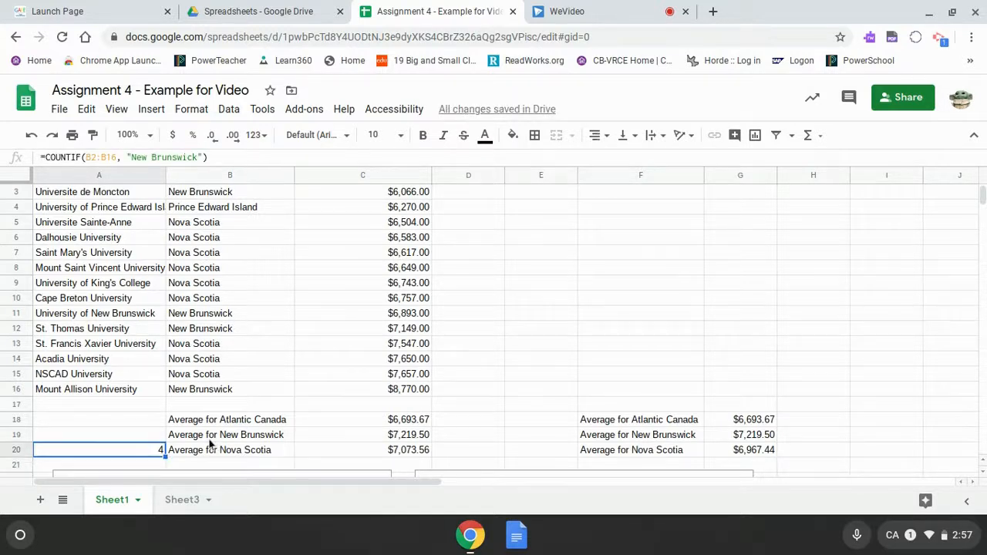
Fill New Brunswick's count in B3 of Sheet3 with a reference to cell A20 of Sheet1.
{"action": "left_click", "coordinate": [184, 501]}
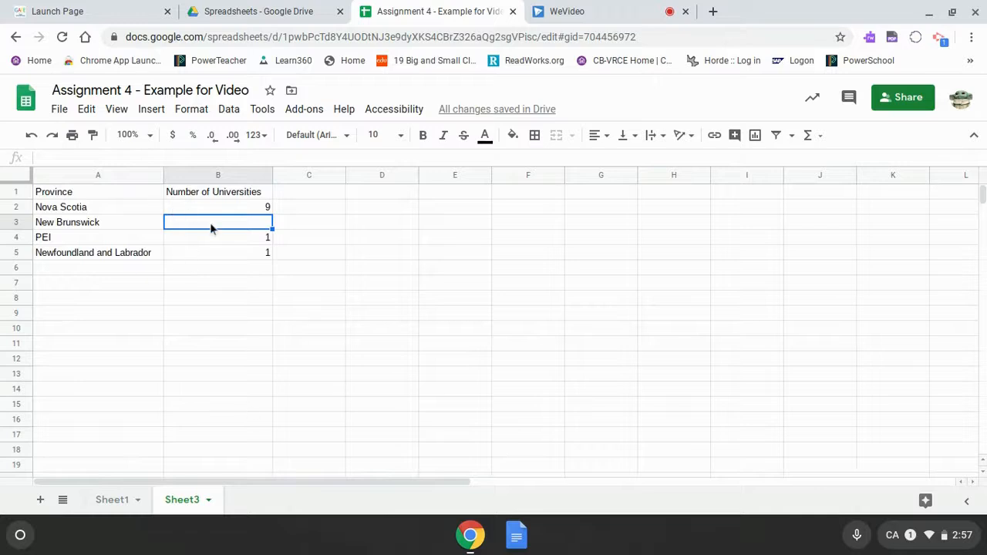
{"action": "type", "text": "="}
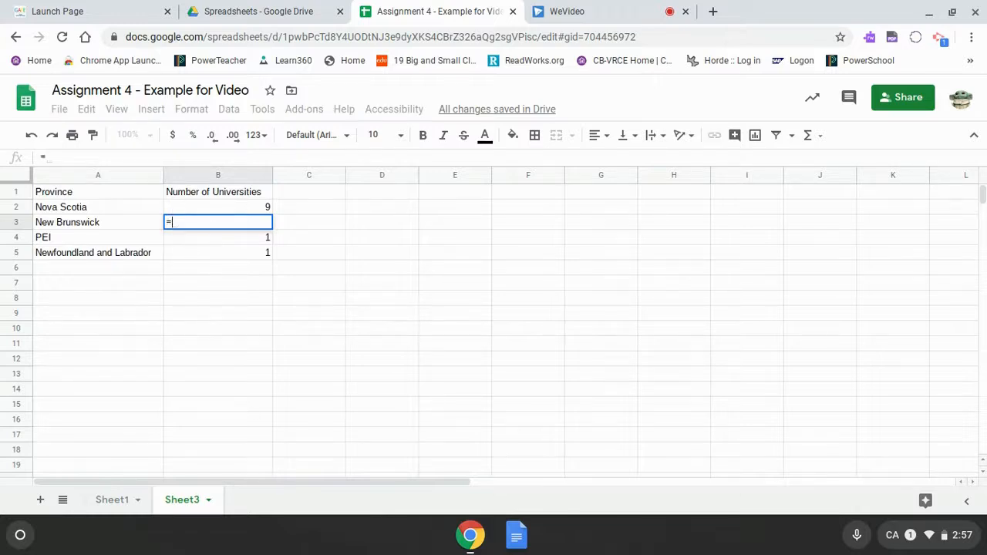
{"action": "left_click", "coordinate": [113, 501]}
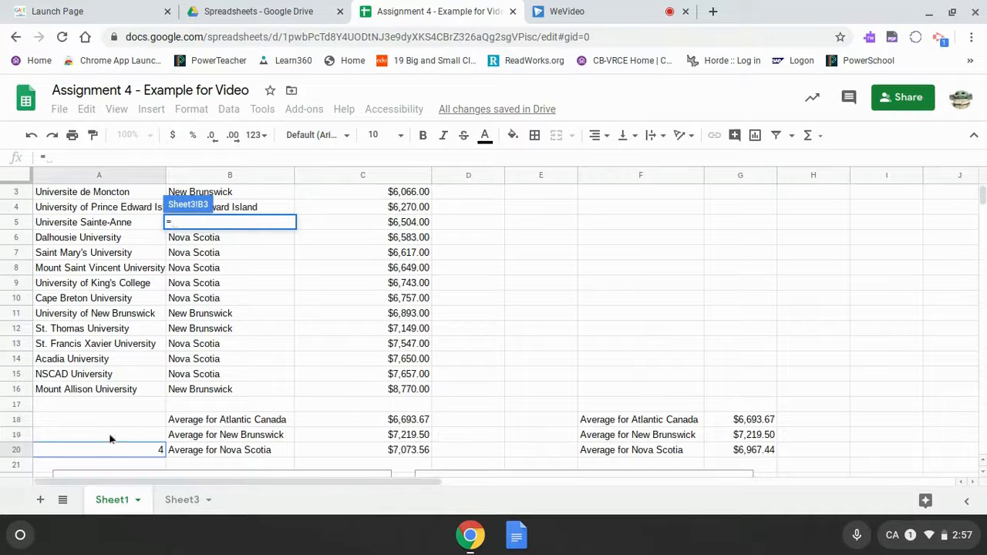
{"action": "left_click", "coordinate": [141, 458]}
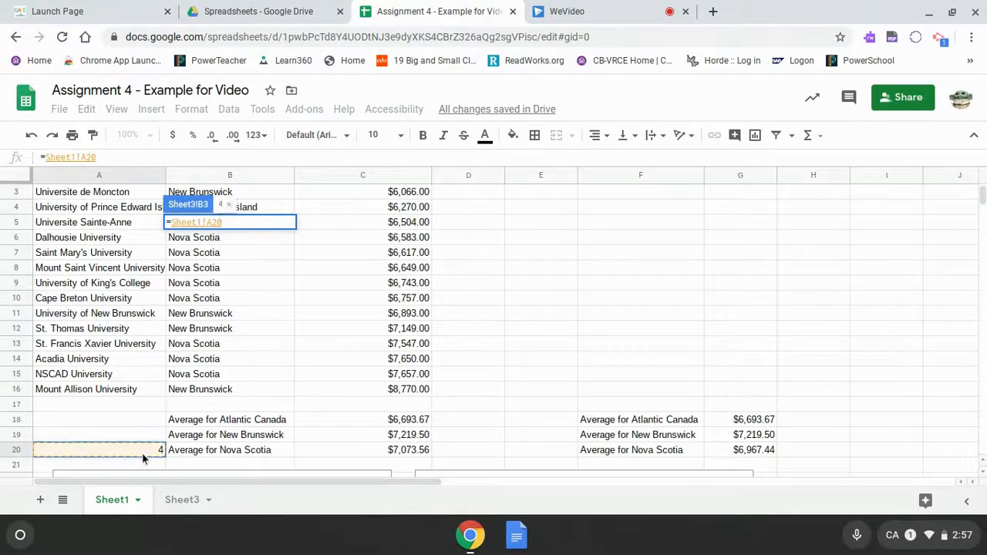
{"action": "key", "text": "Return"}
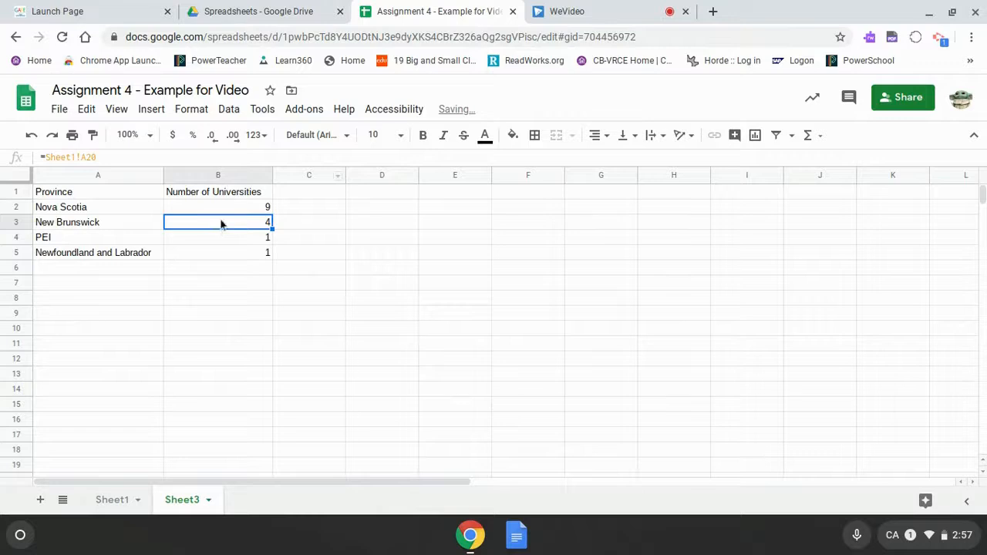
{"action": "left_click", "coordinate": [263, 283]}
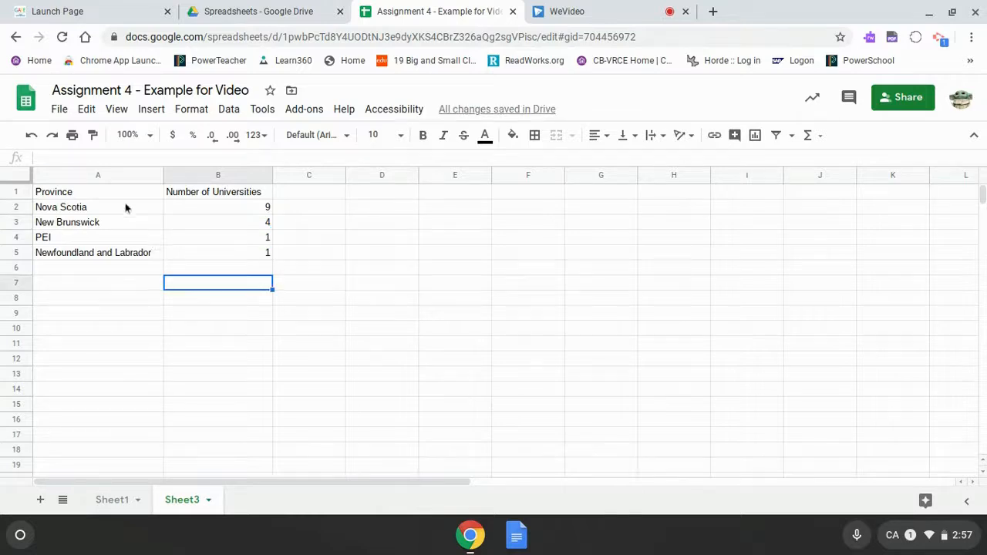
Insert a chart from the province names and counts in A2:B5 and change its type to a pie chart.
{"action": "left_click", "coordinate": [78, 208]}
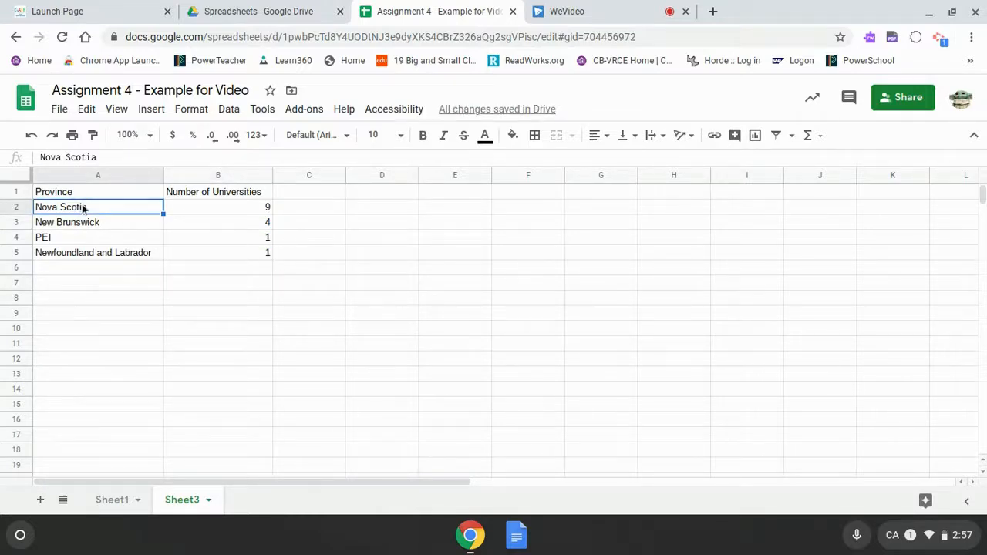
{"action": "left_click", "coordinate": [258, 253], "text": "shift"}
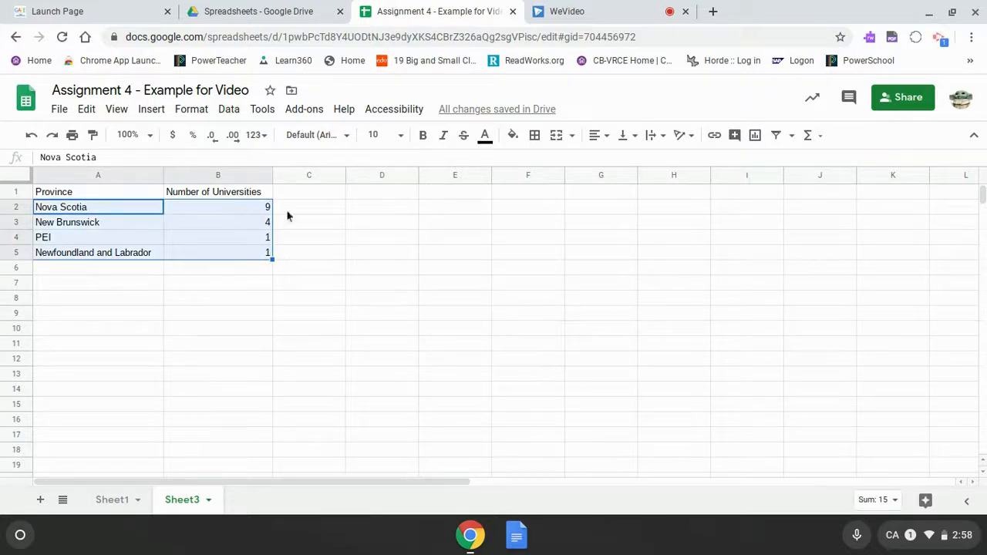
{"action": "left_click", "coordinate": [756, 136]}
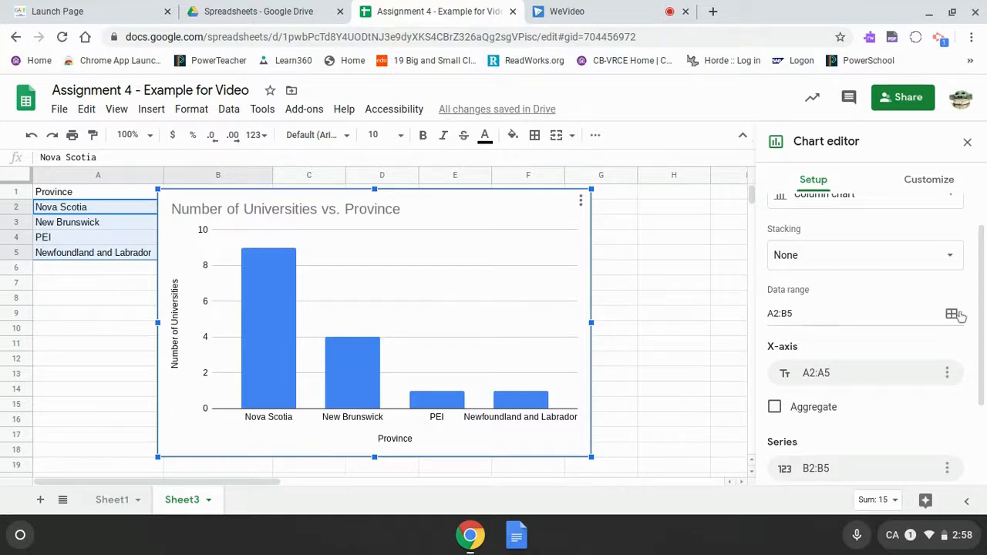
{"action": "left_click", "coordinate": [889, 204]}
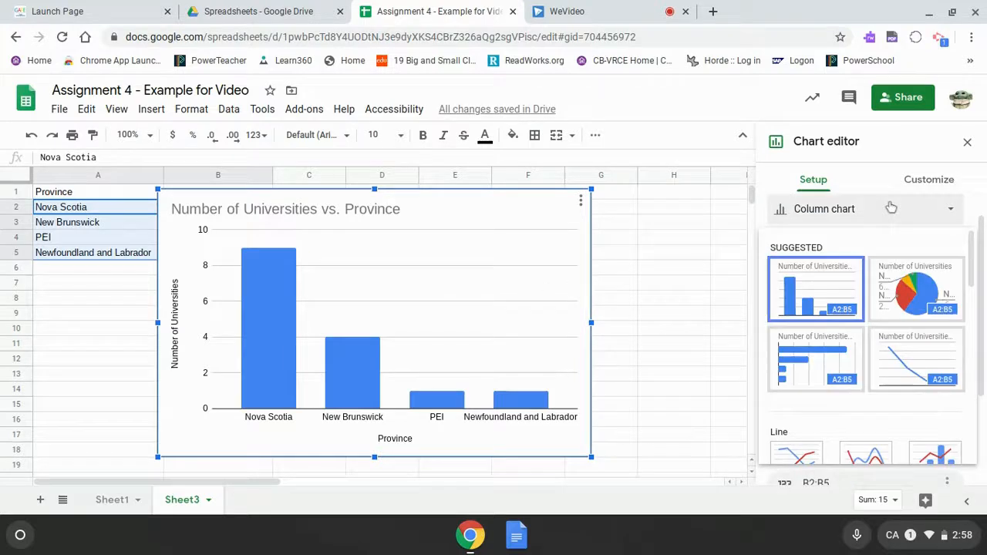
{"action": "left_click", "coordinate": [918, 291]}
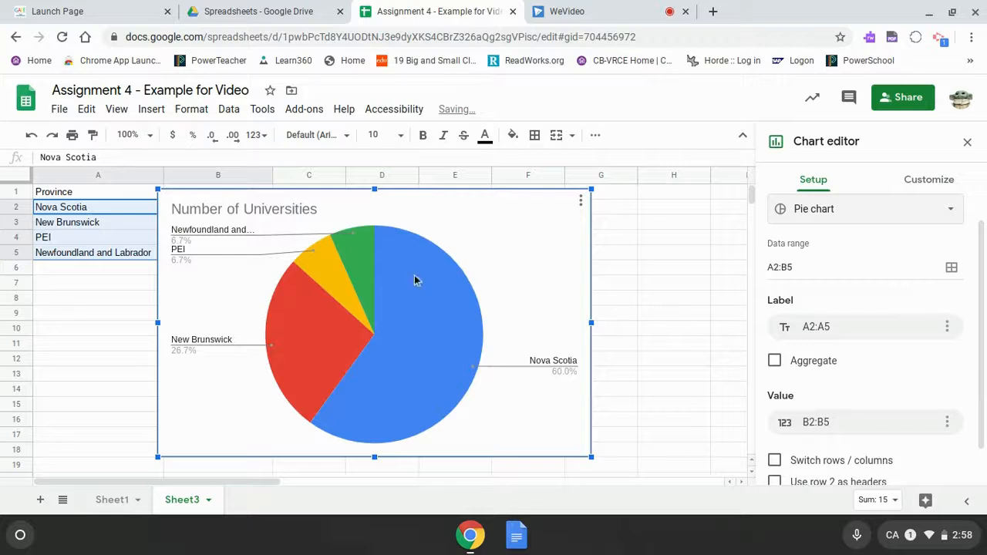
Move the pie chart clear of the province data so it starts in column C, and make it smaller.
{"action": "left_click_drag", "start_coordinate": [413, 320], "coordinate": [557, 316]}
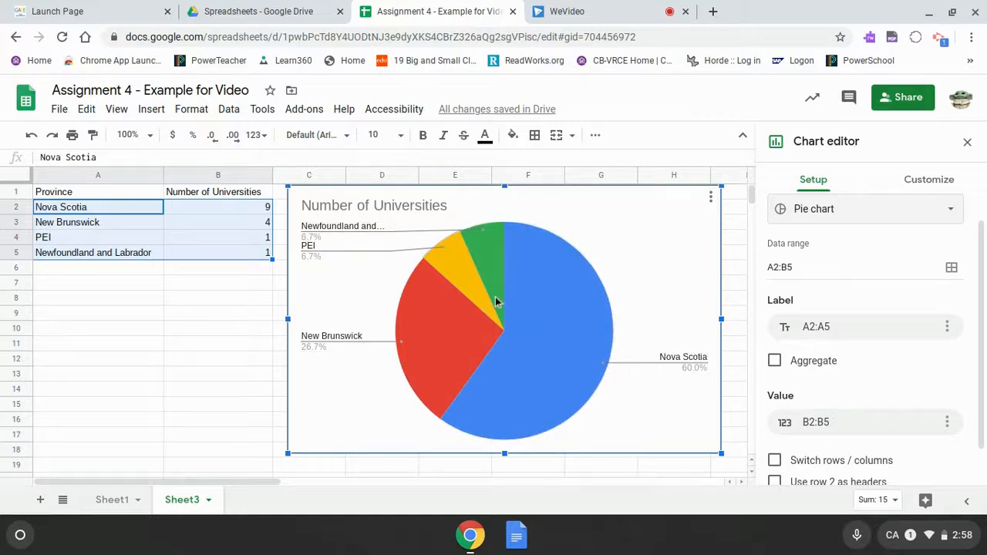
{"action": "left_click_drag", "start_coordinate": [719, 187], "coordinate": [628, 238]}
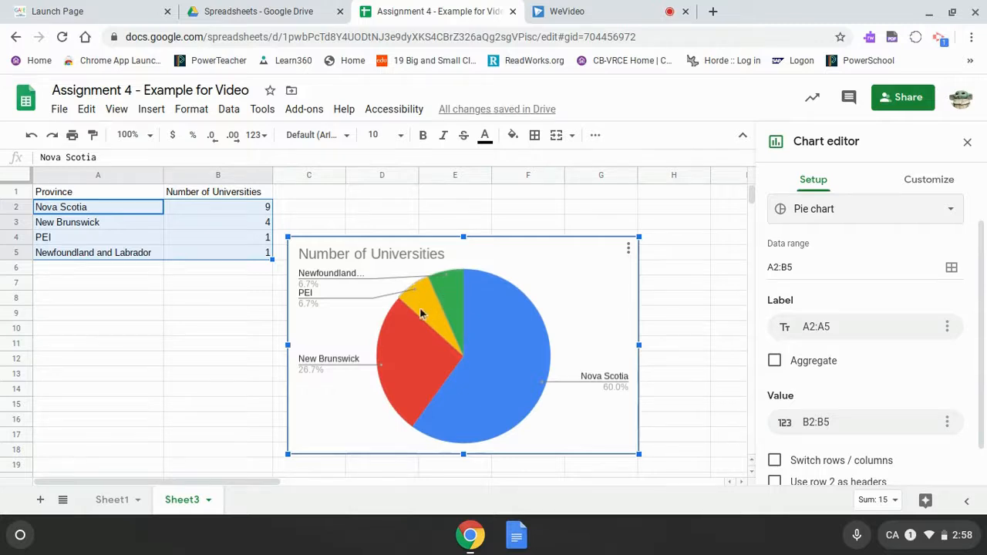
Recolor the Newfoundland and Labrador pie slice yellow and the PEI slice green, and close the chart editor.
{"action": "double_click", "coordinate": [451, 298]}
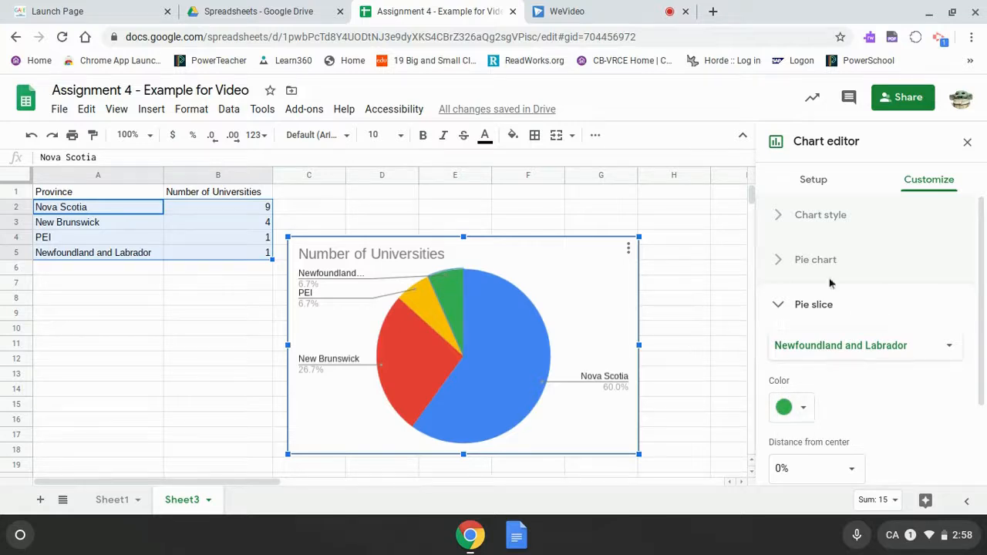
{"action": "left_click", "coordinate": [794, 412]}
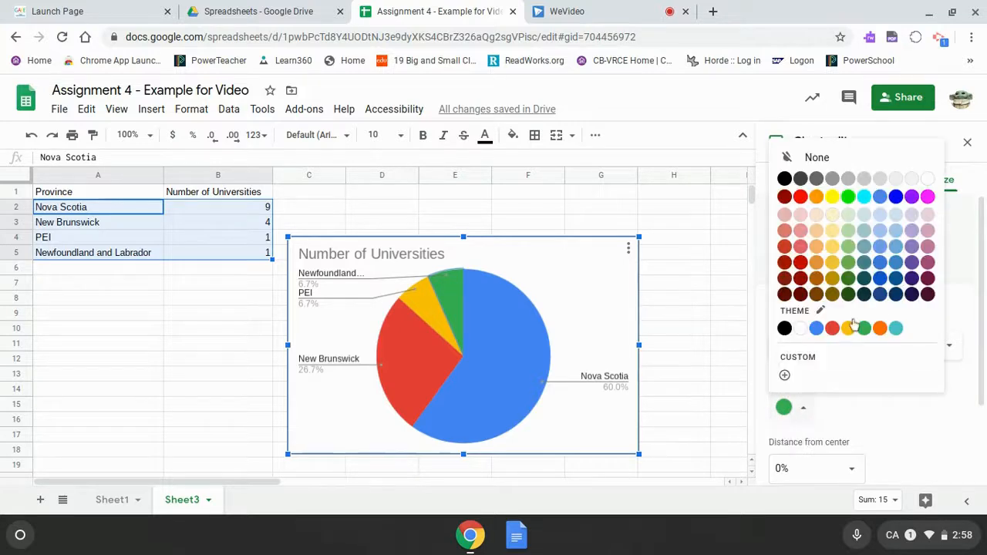
{"action": "left_click", "coordinate": [832, 198]}
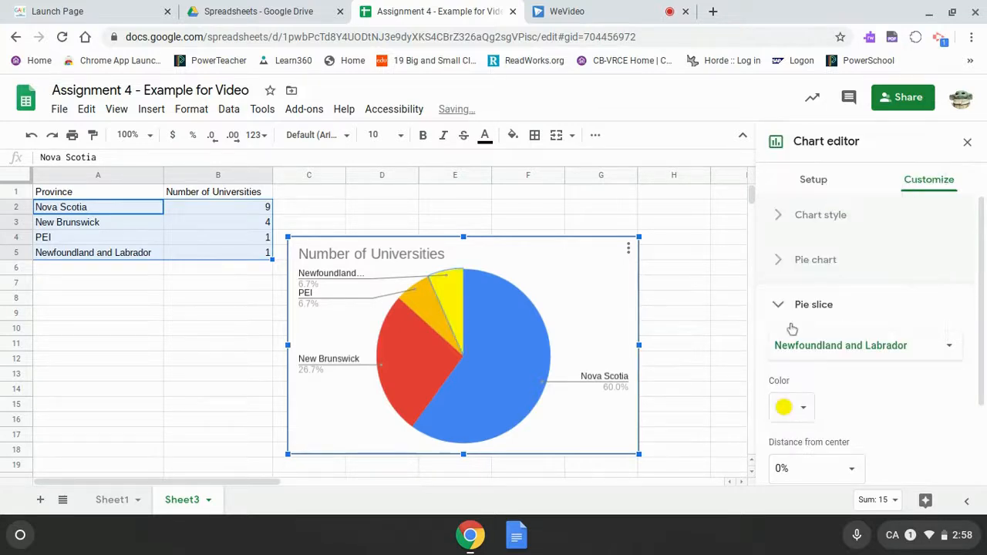
{"action": "left_click", "coordinate": [843, 348]}
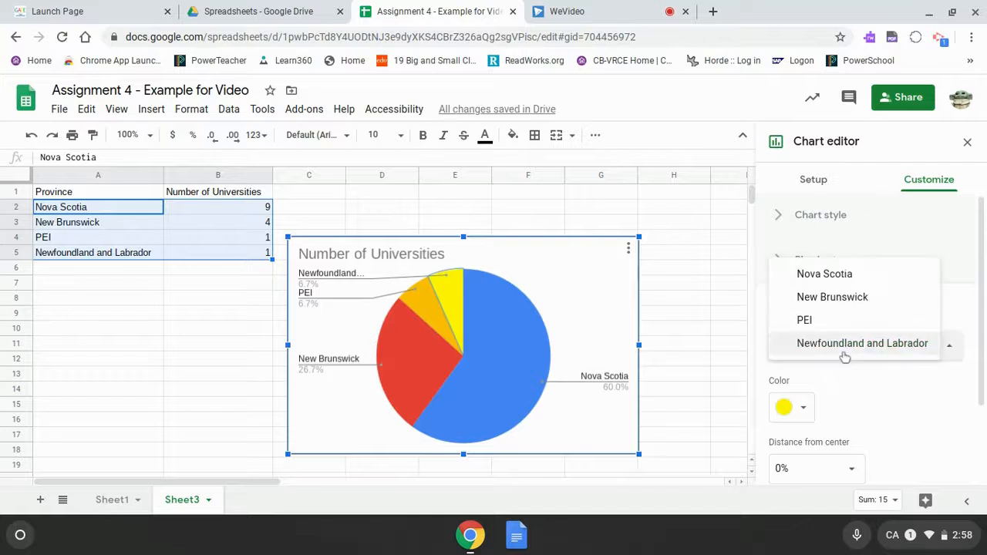
{"action": "left_click", "coordinate": [822, 320]}
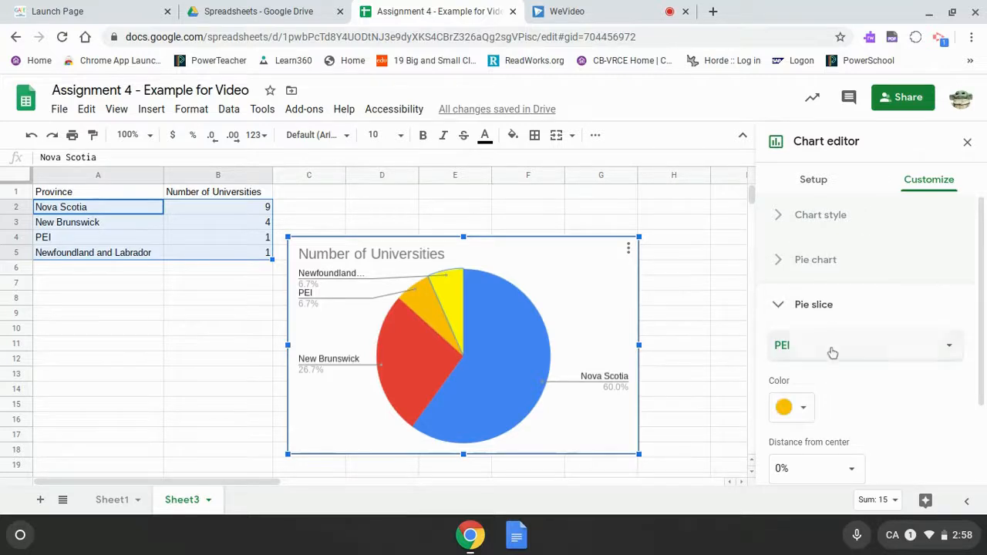
{"action": "left_click", "coordinate": [802, 402]}
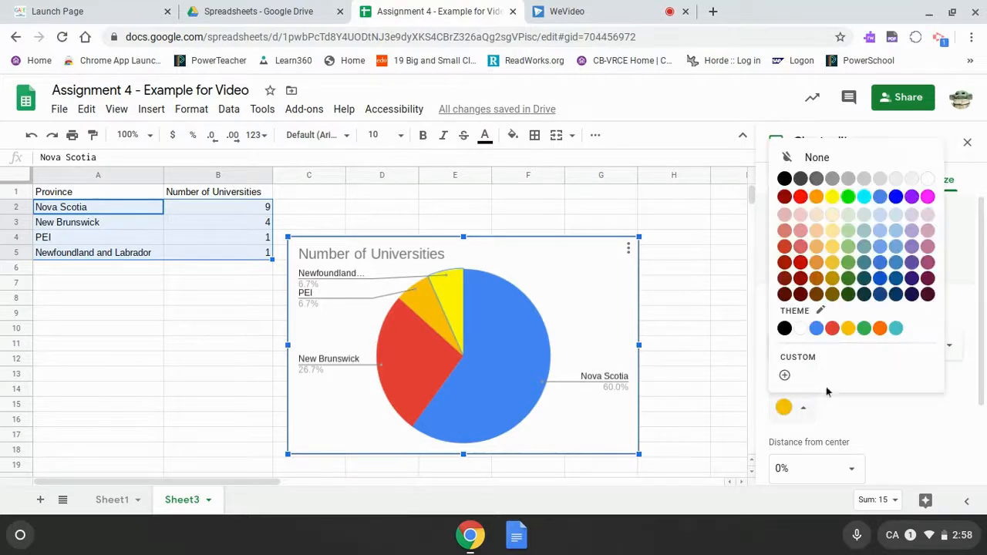
{"action": "left_click", "coordinate": [848, 198]}
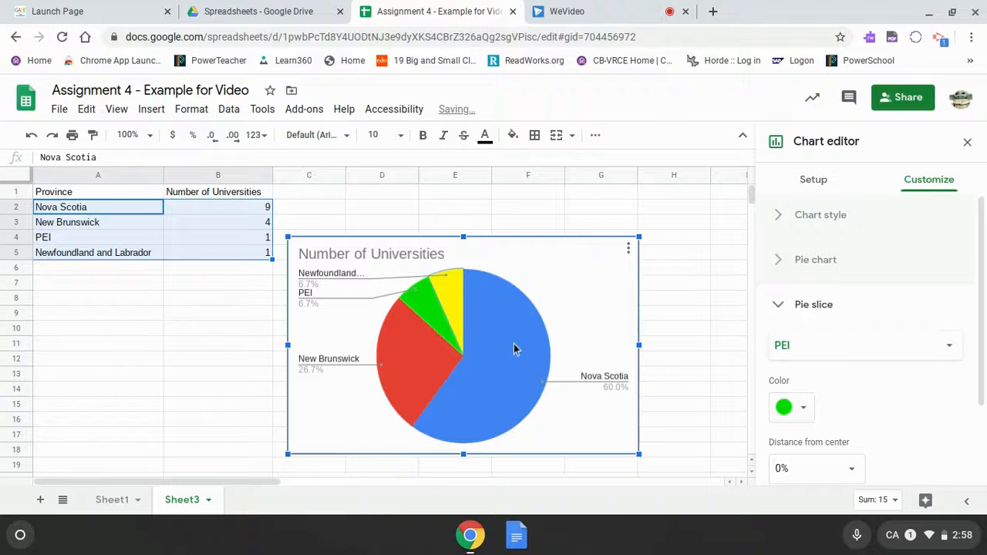
{"action": "key", "text": "Escape"}
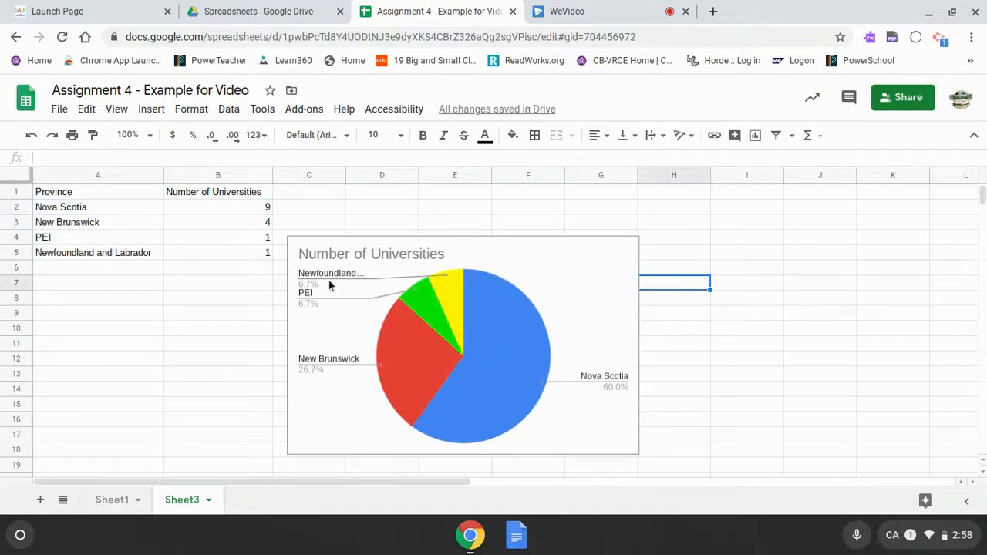
Shrink the pie chart further, place it beside the province data over about rows 2 to 12, and deselect it.
{"action": "left_click", "coordinate": [516, 343]}
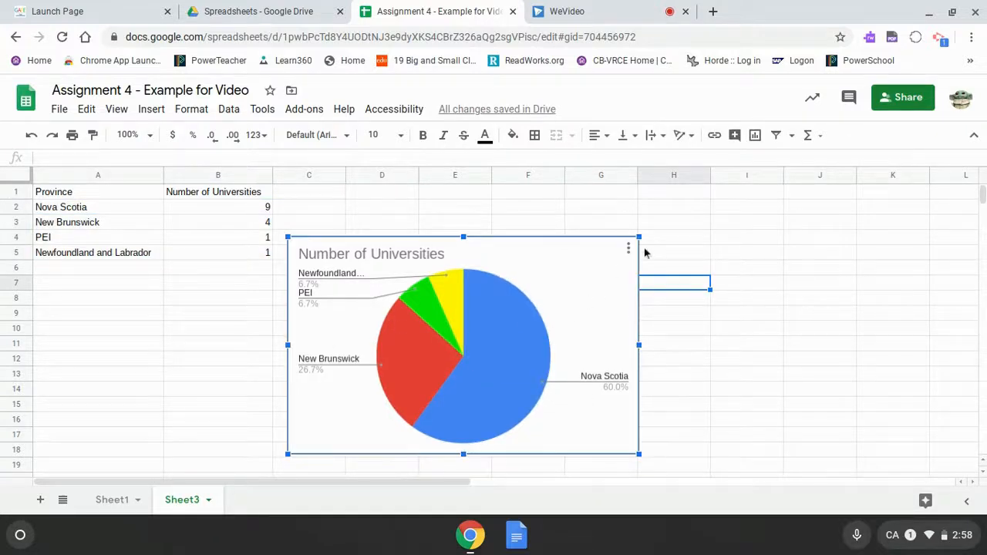
{"action": "left_click_drag", "start_coordinate": [637, 237], "coordinate": [550, 289]}
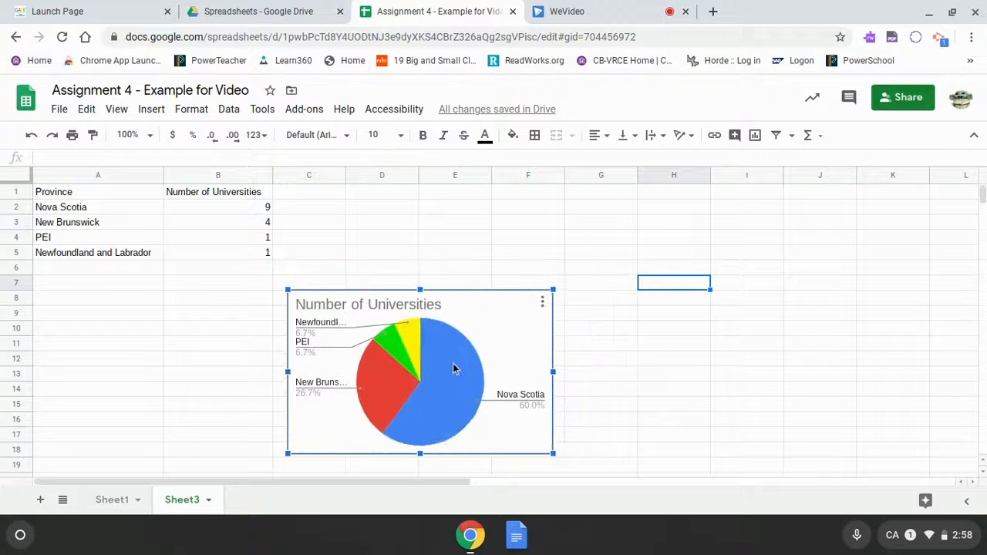
{"action": "left_click_drag", "start_coordinate": [461, 352], "coordinate": [486, 259]}
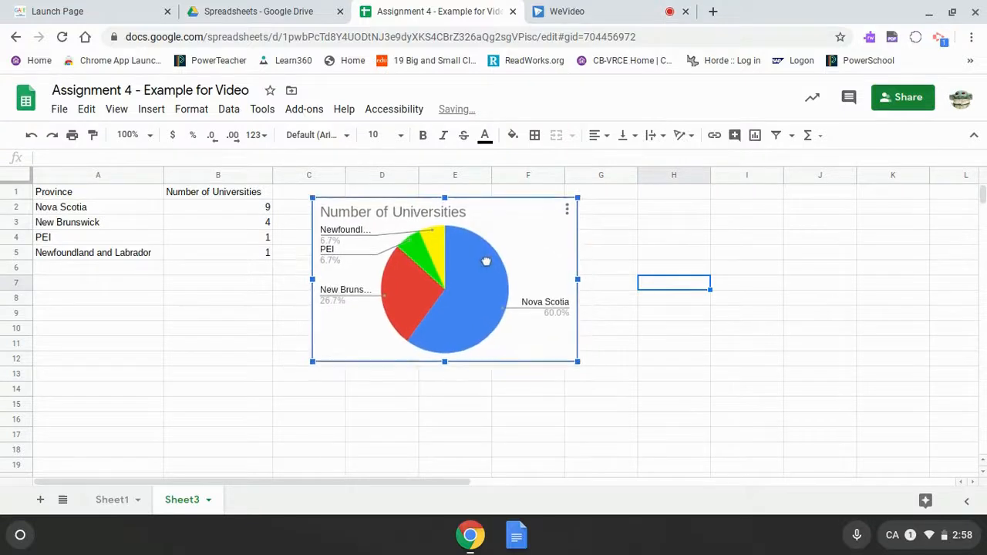
{"action": "left_click", "coordinate": [663, 317]}
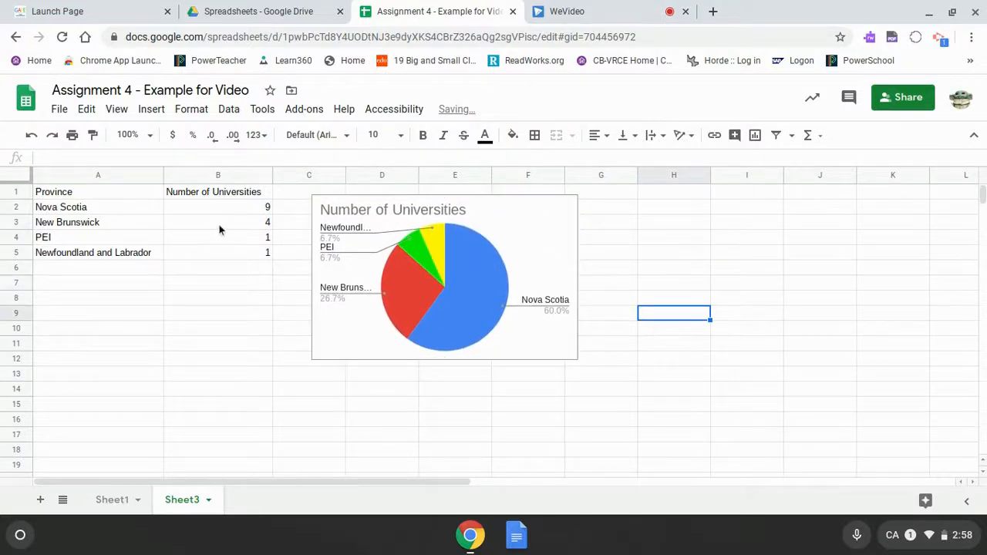